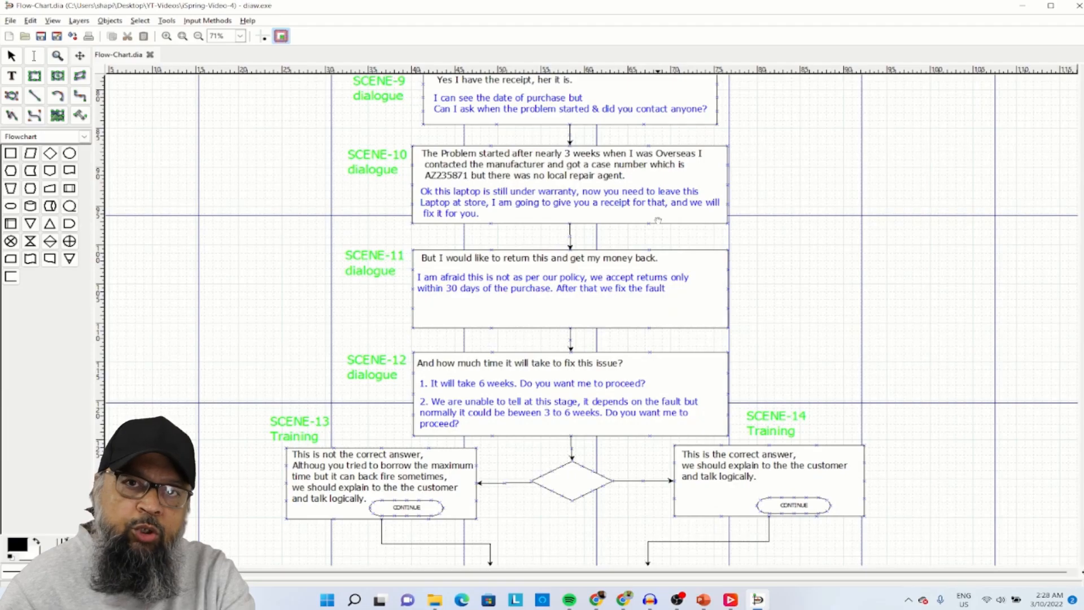
- Review the role-play flow chart down to Scene-15, and back up through the branches to the Scene-3 and Scene-4 training boxes
scroll(655, 223, down, 5)
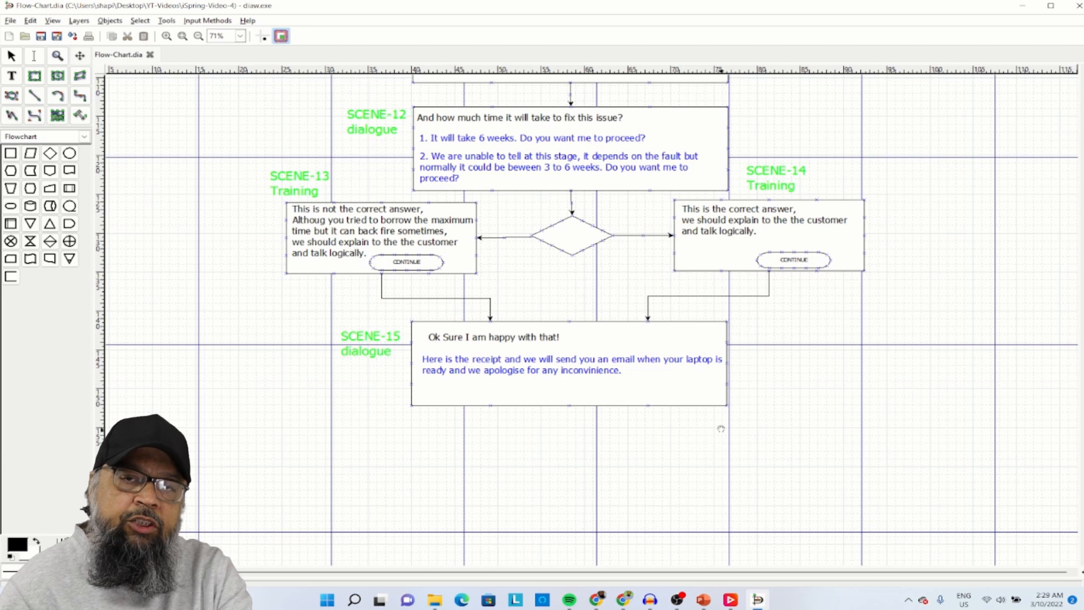
scroll(721, 428, up, 3)
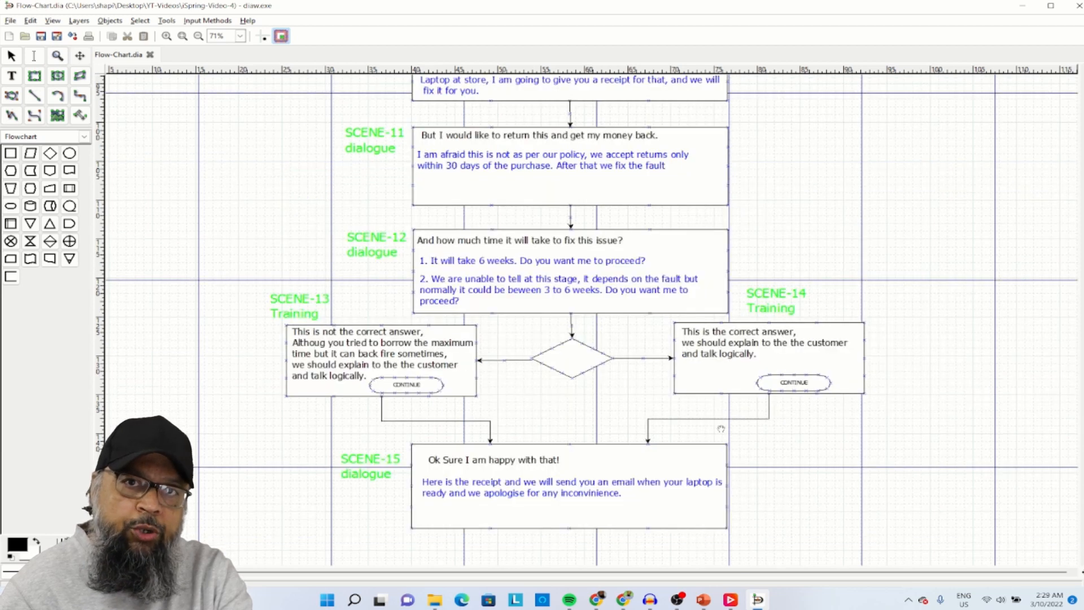
scroll(721, 428, up, 3)
scroll(721, 428, up, 9)
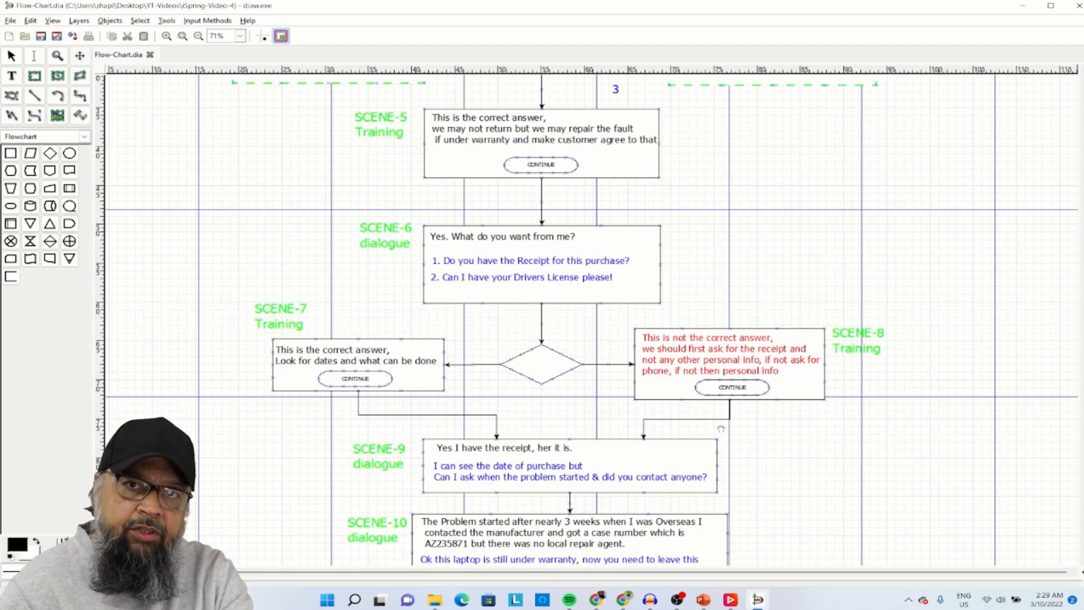
scroll(721, 429, up, 3)
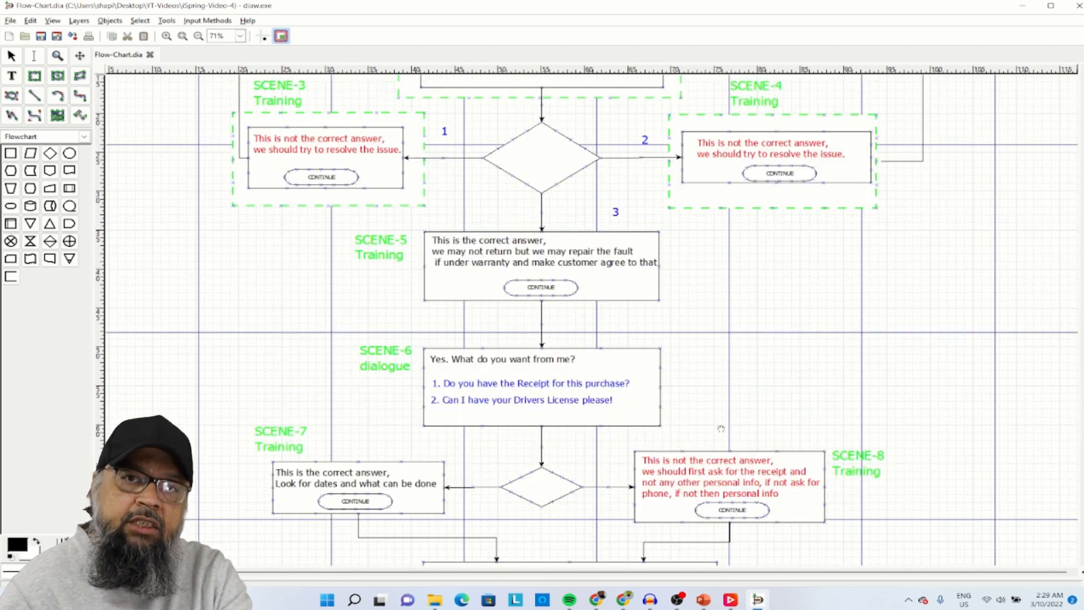
scroll(506, 164, up, 6)
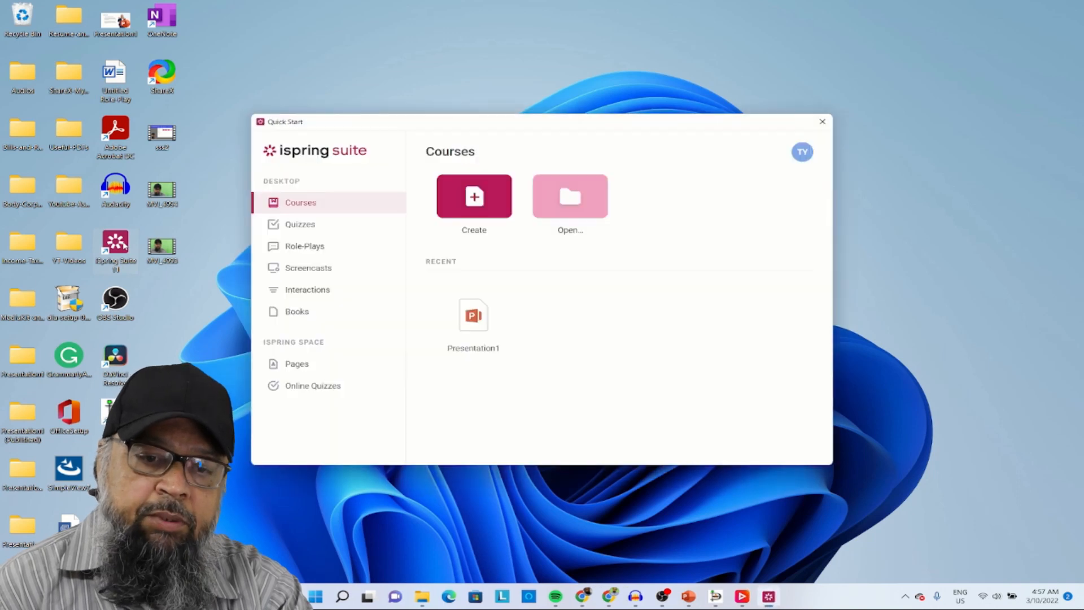
- Create a new screencast project from iSpring Suite and start a text-to-speech audio insertion
click(331, 269)
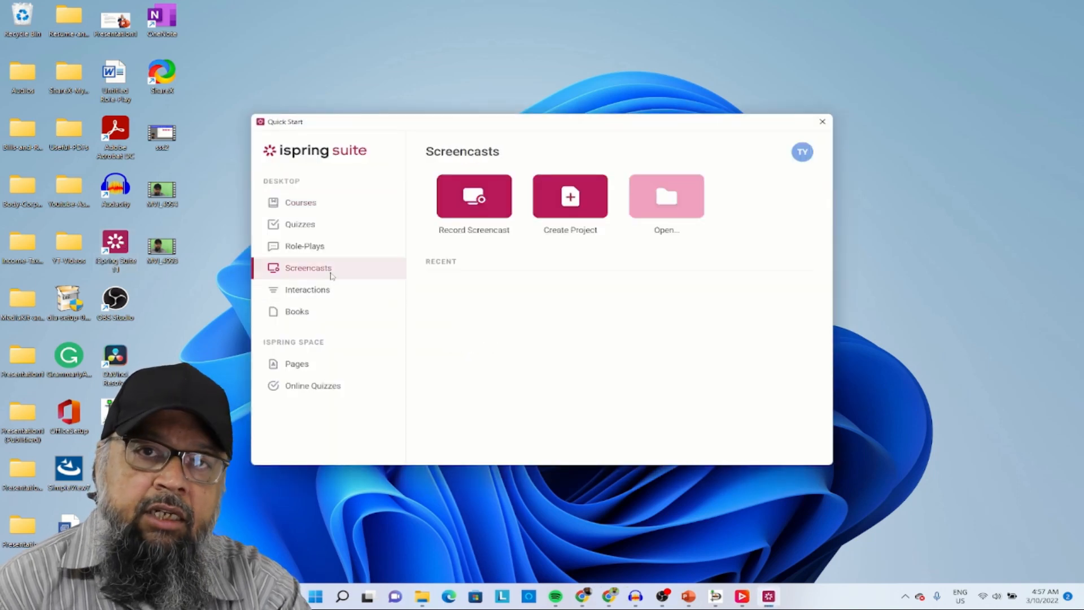
click(573, 208)
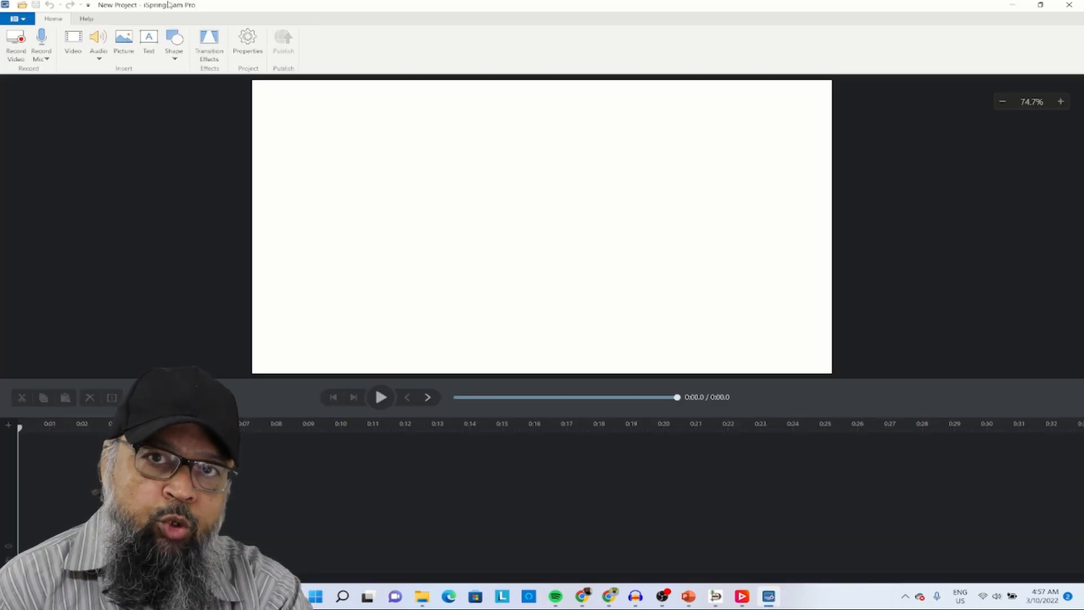
click(100, 59)
click(116, 81)
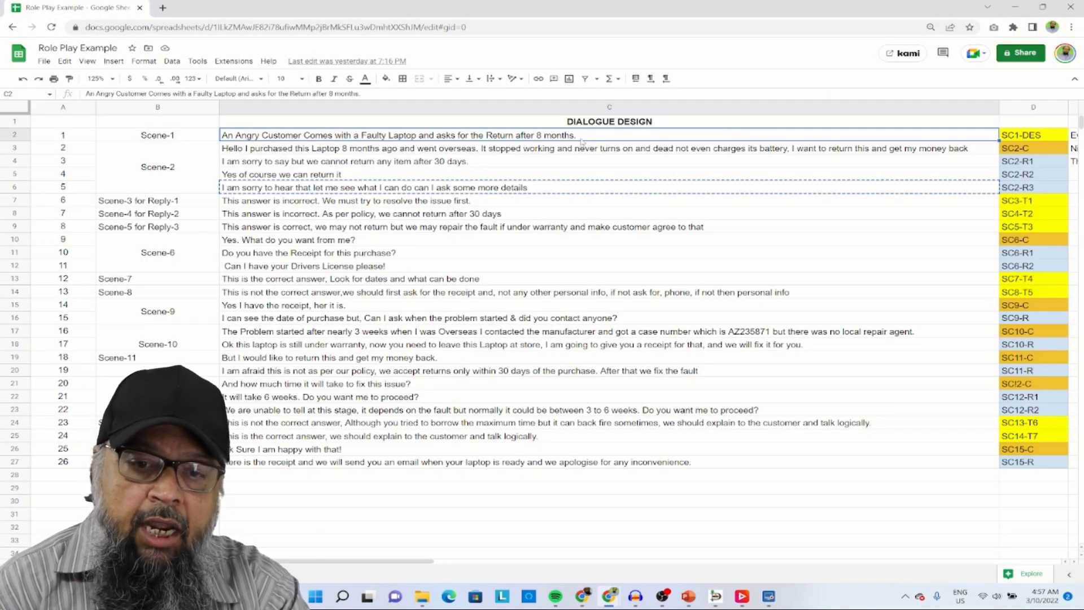
- Copy the Scene-1 line about the angry customer from the Role Play Example spreadsheet and paste it as the text-to-speech text
right_click(581, 142)
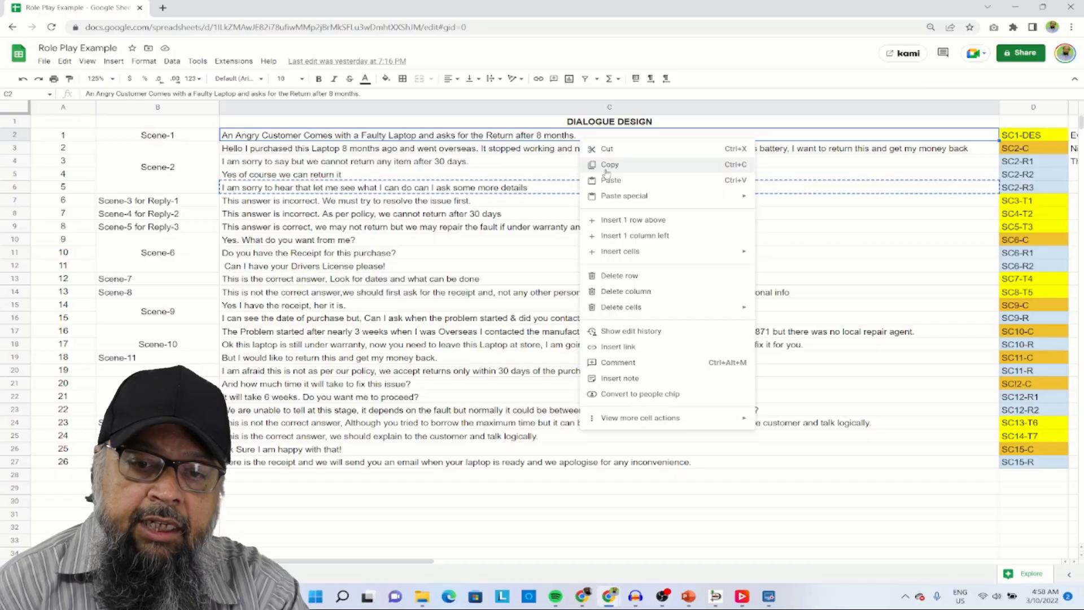
click(601, 166)
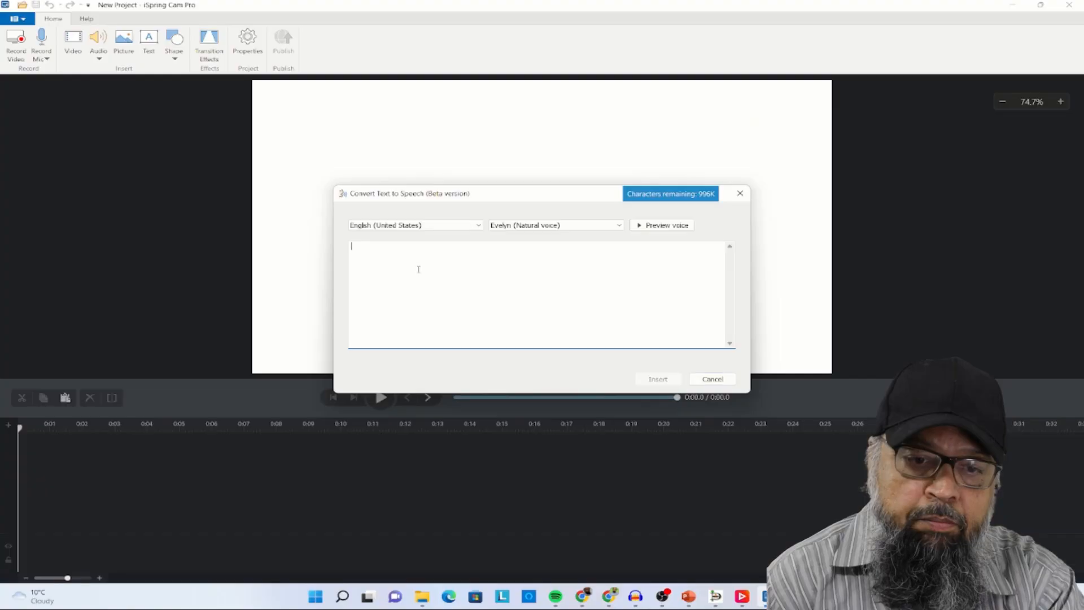
right_click(418, 270)
click(446, 312)
- Insert the speech clip with the Evelyn (Natural voice) voice and start saving its audio to the computer
click(619, 225)
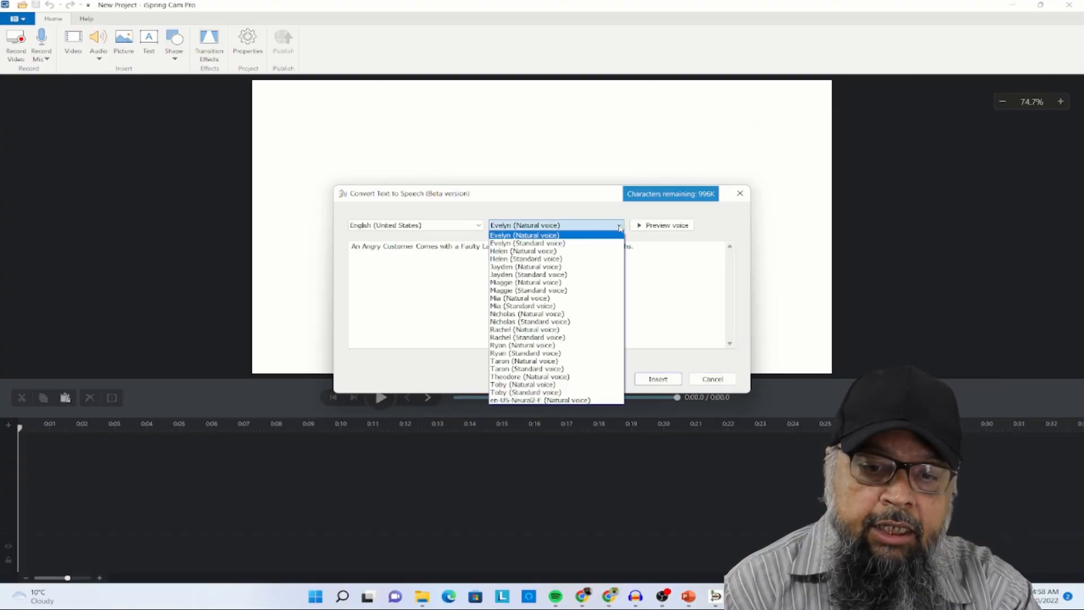
click(567, 236)
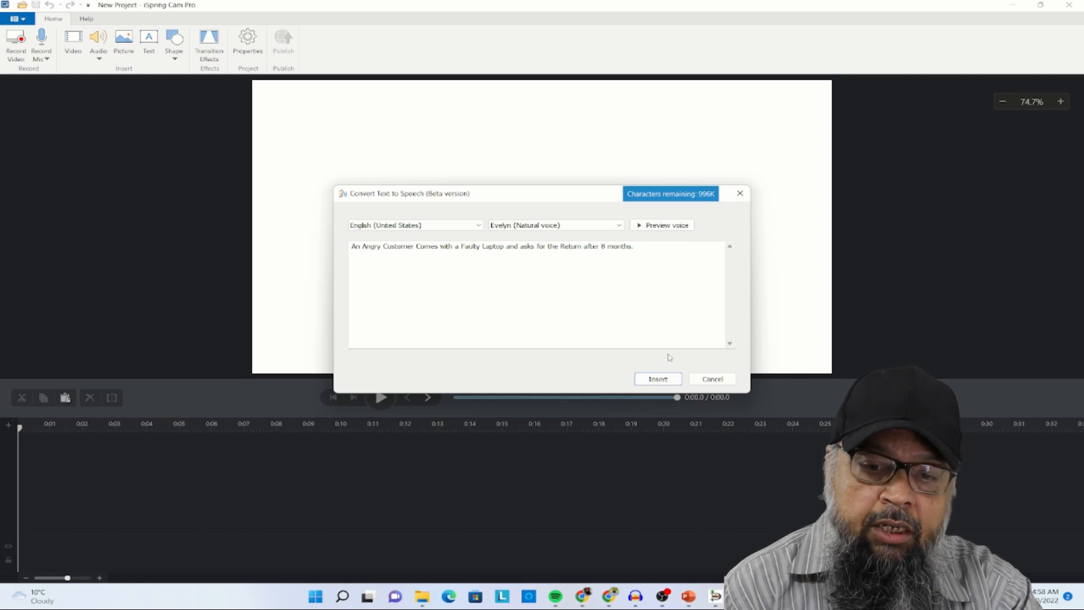
click(657, 379)
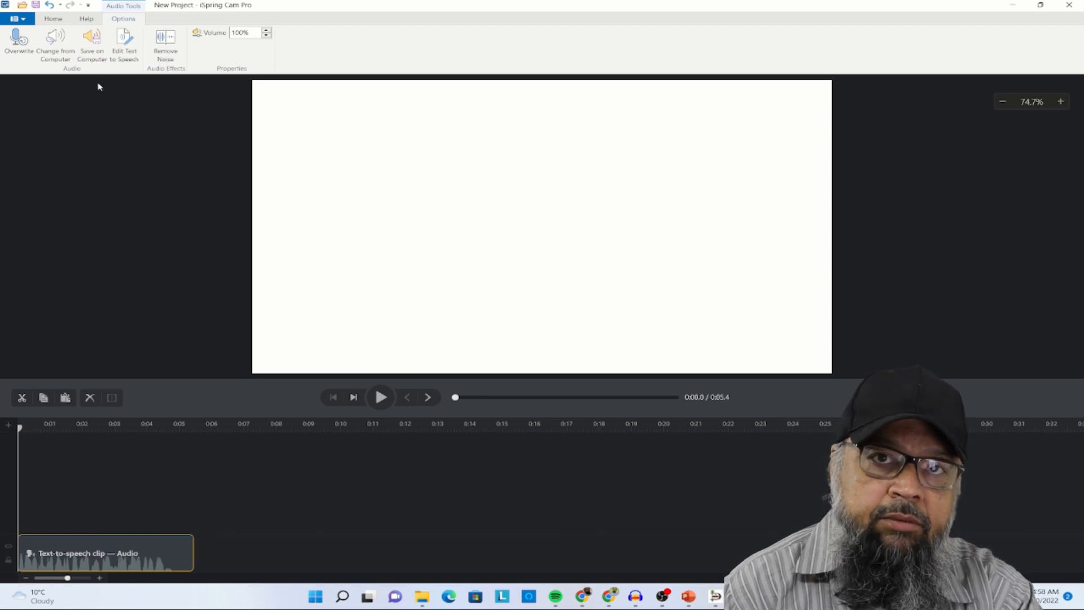
click(96, 40)
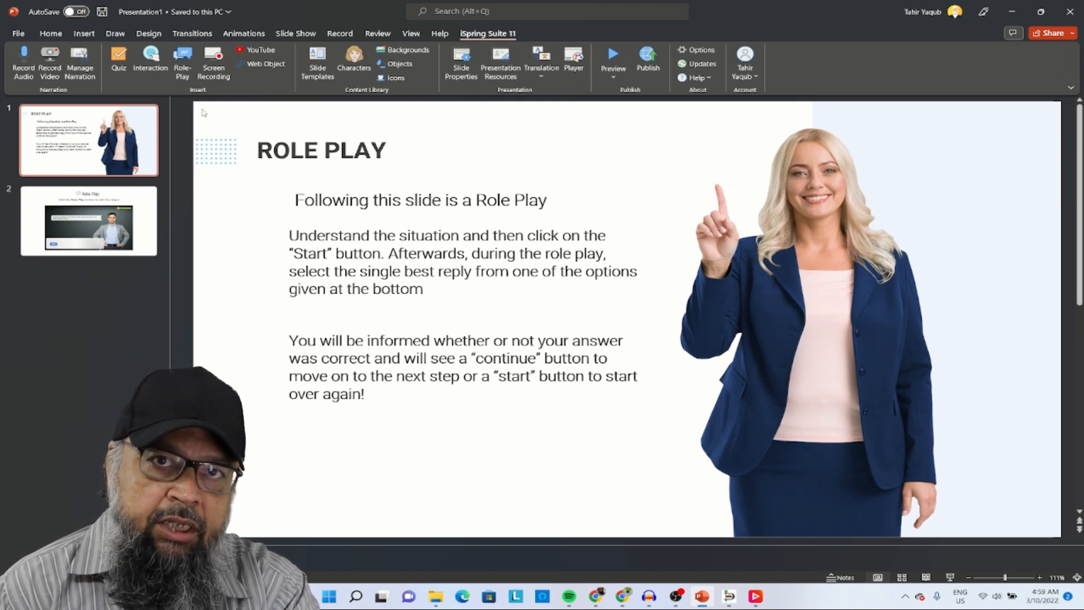
- In the PowerPoint presentation, add a slide after the existing Role-Play slide and create a new role-play for it
click(78, 274)
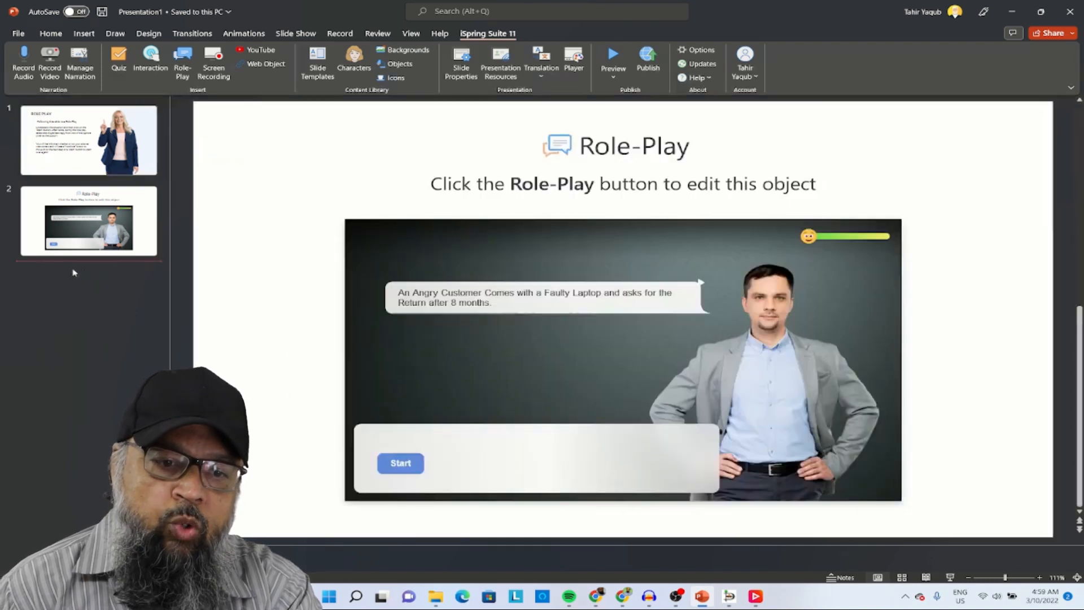
right_click(79, 274)
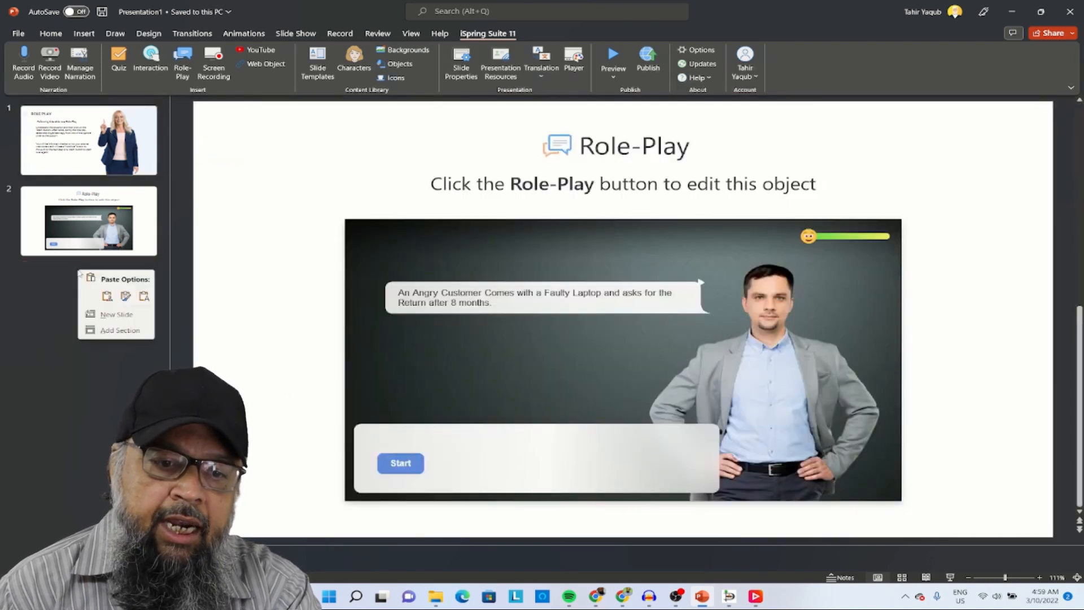
click(116, 315)
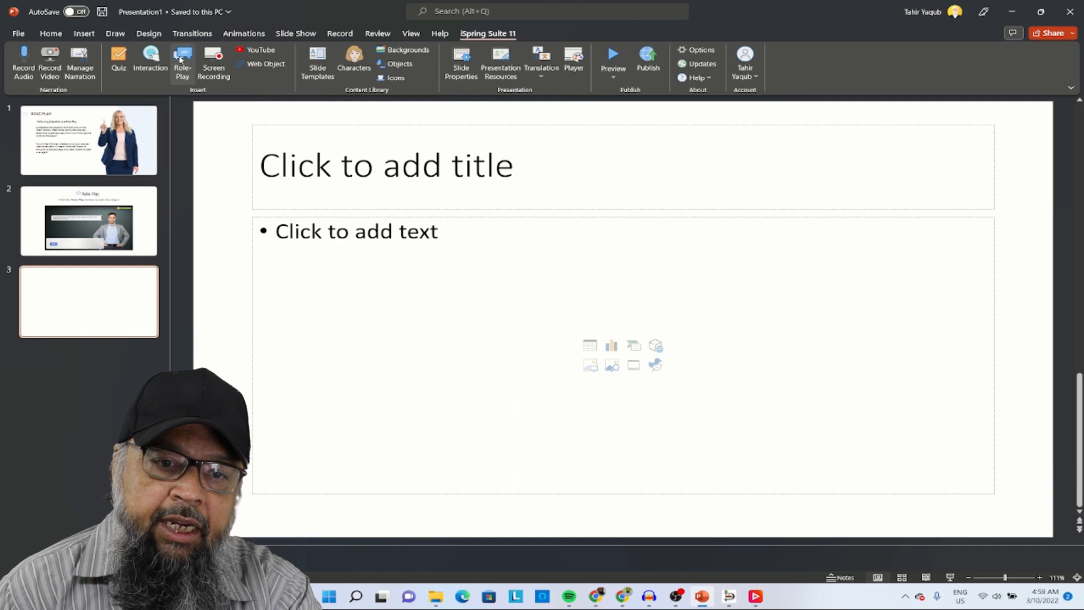
click(182, 60)
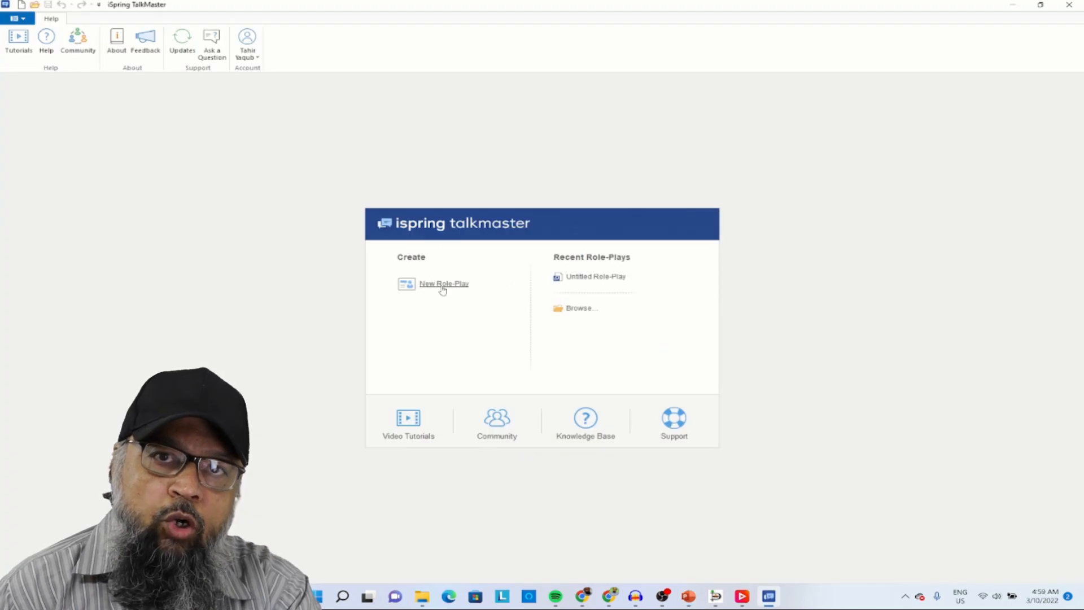
click(443, 291)
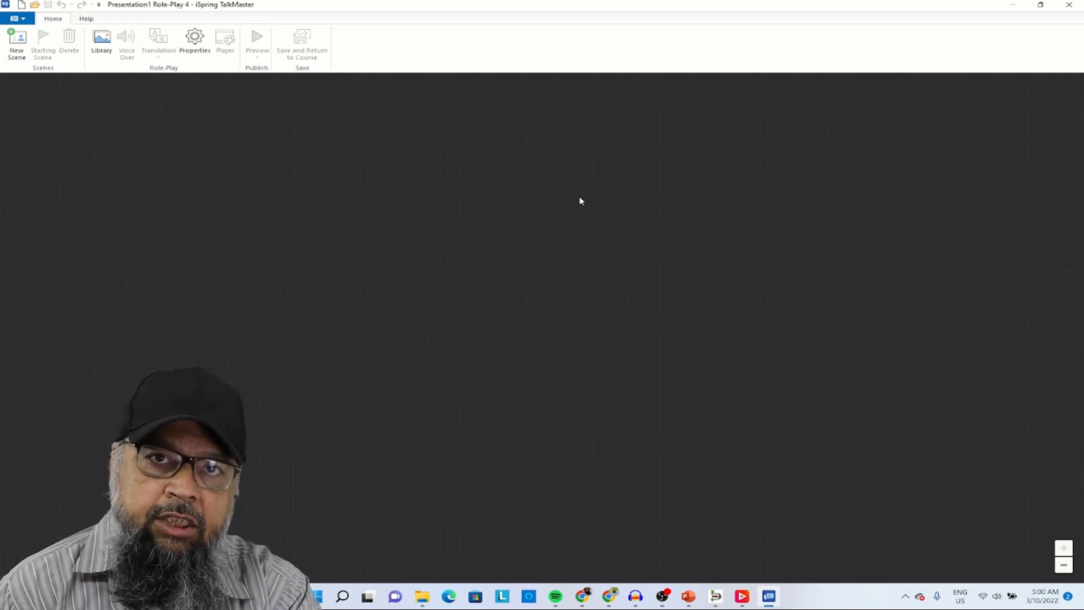
- Add the first scene and assign it the built-in male character in a grey jacket and light blue shirt
click(16, 41)
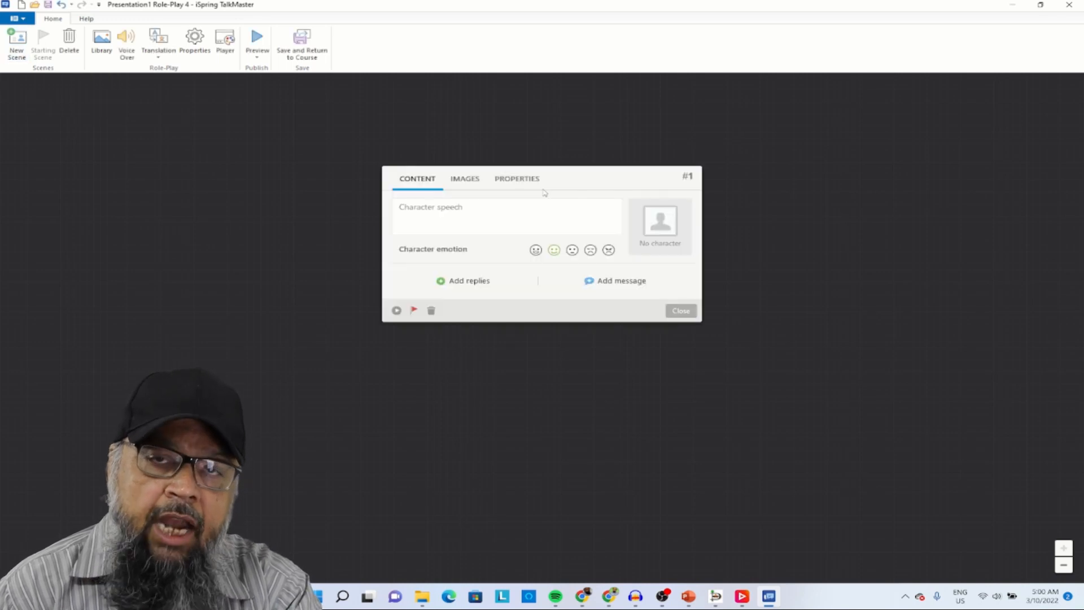
click(661, 244)
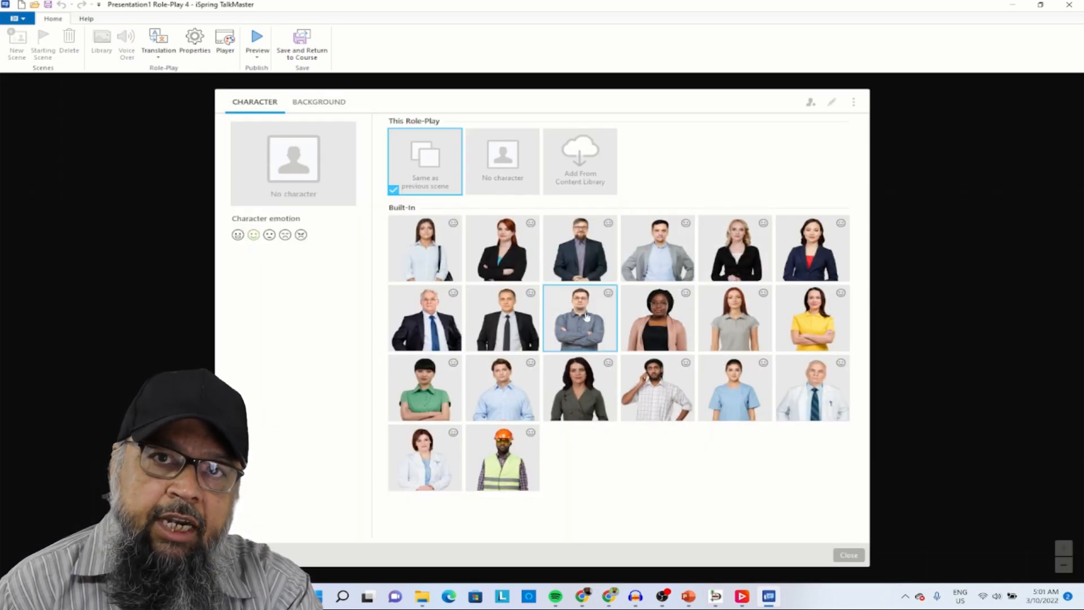
click(591, 179)
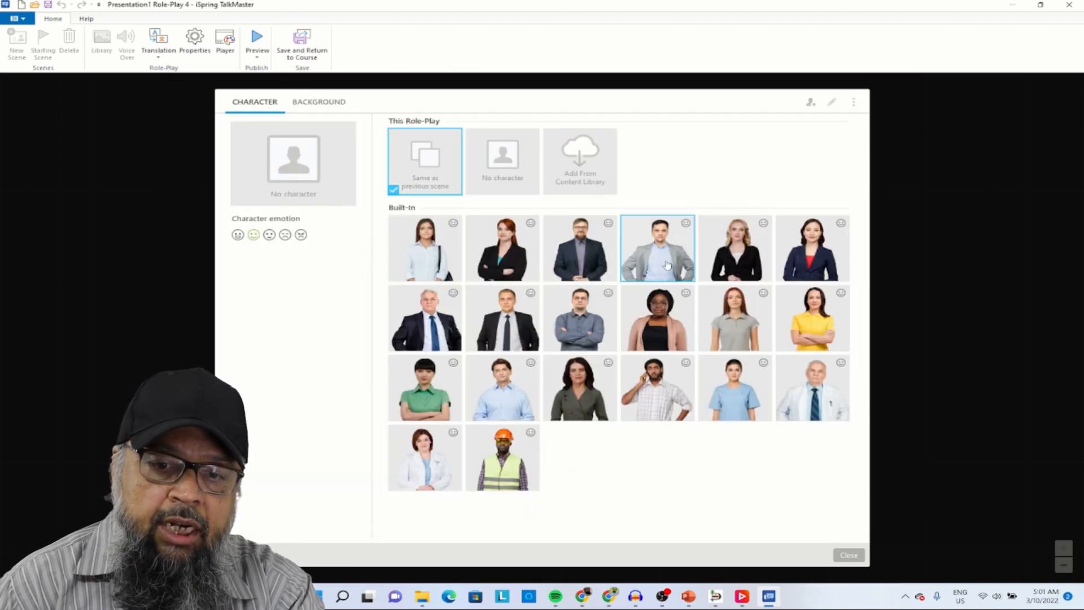
click(658, 248)
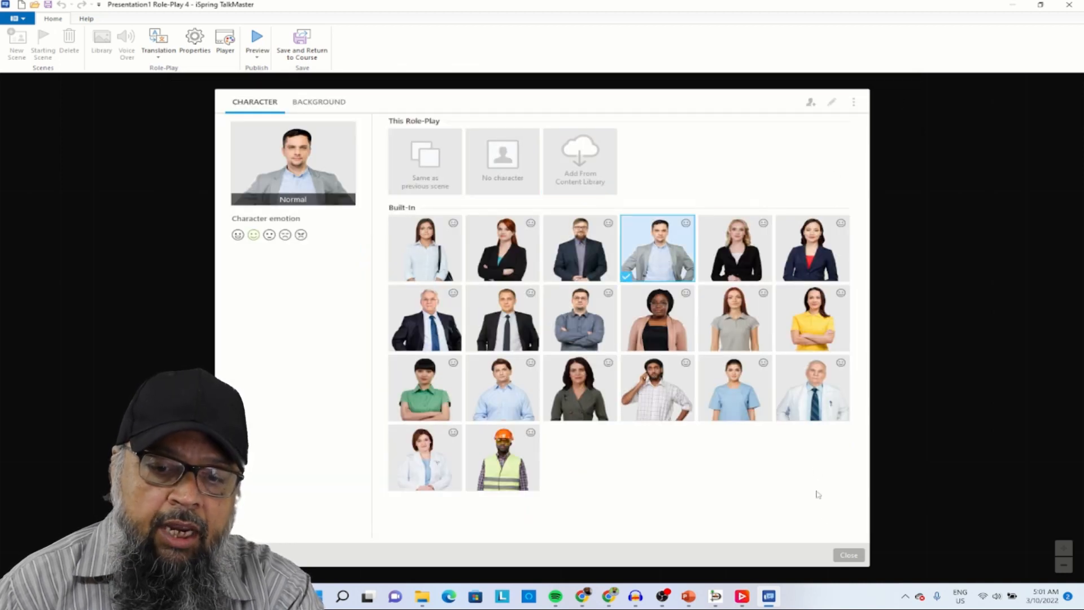
click(848, 555)
- Copy the Scene-1 line from the Role Play Example spreadsheet and paste it as scene 1's character speech
mouse_move(604, 584)
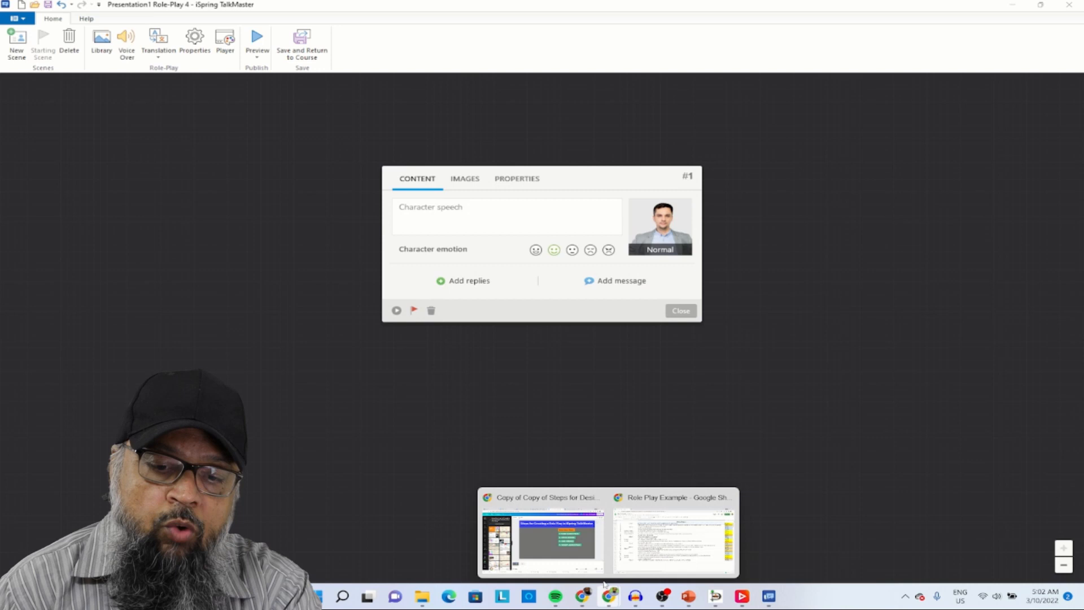
click(662, 540)
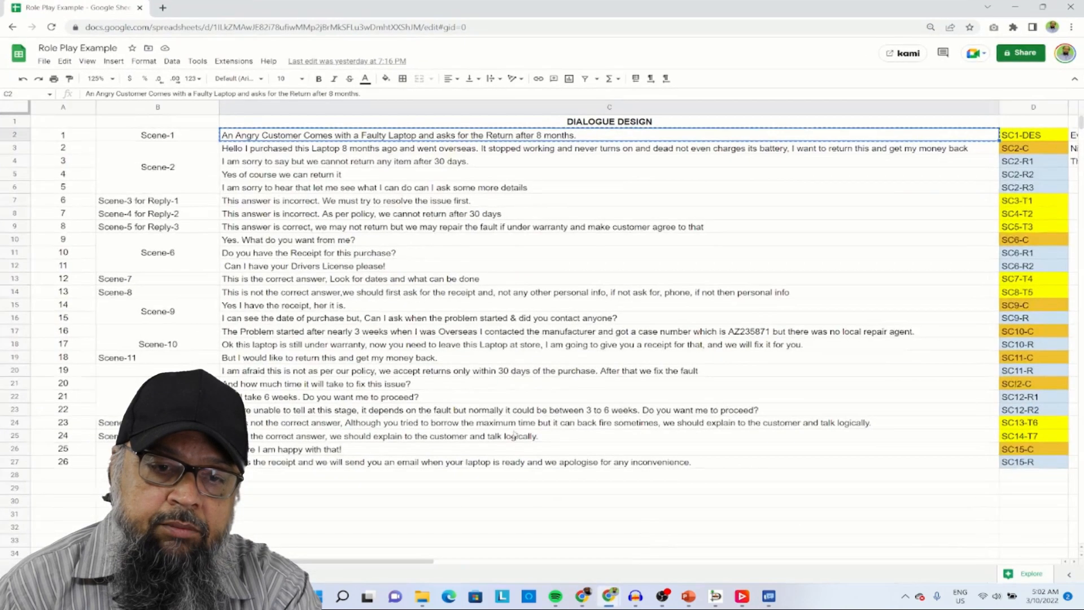
right_click(391, 139)
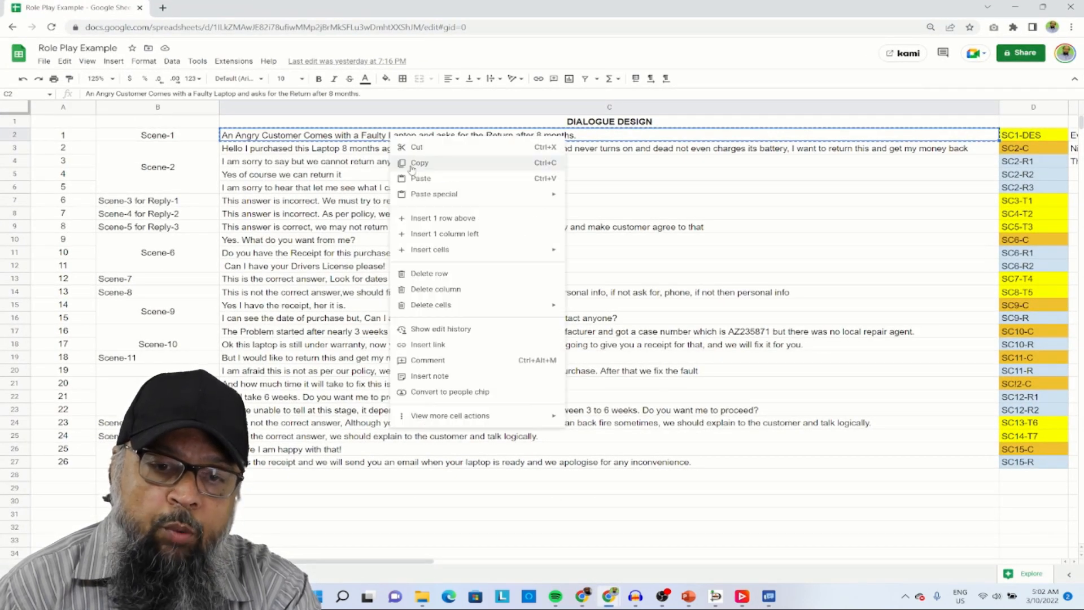
click(423, 166)
key(alt+Tab)
right_click(480, 219)
click(492, 255)
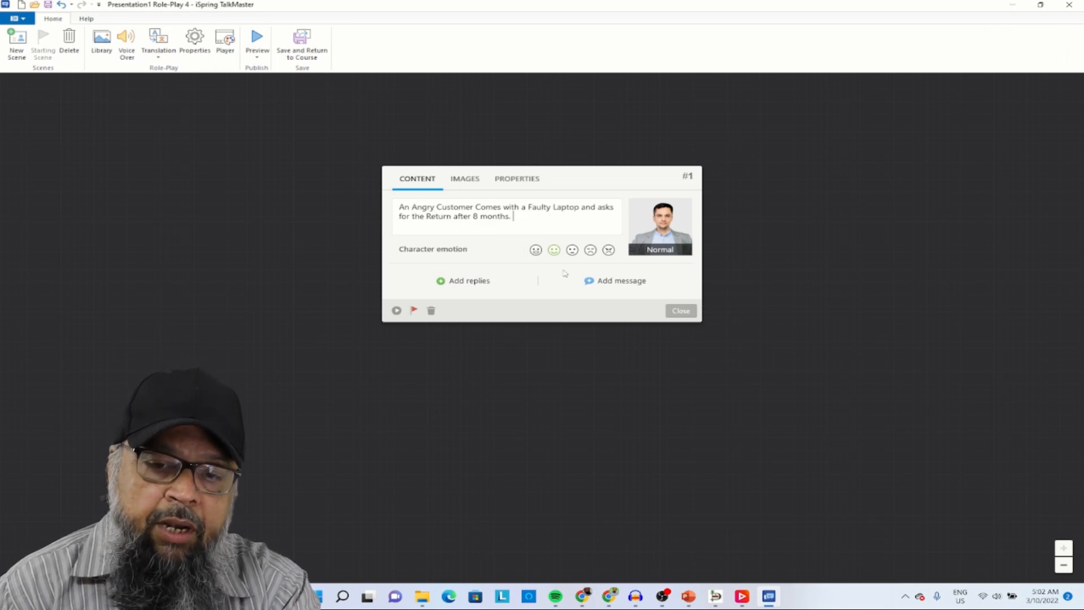
- Add a message without text to scene 1 and link it to a new scene placed below
click(621, 282)
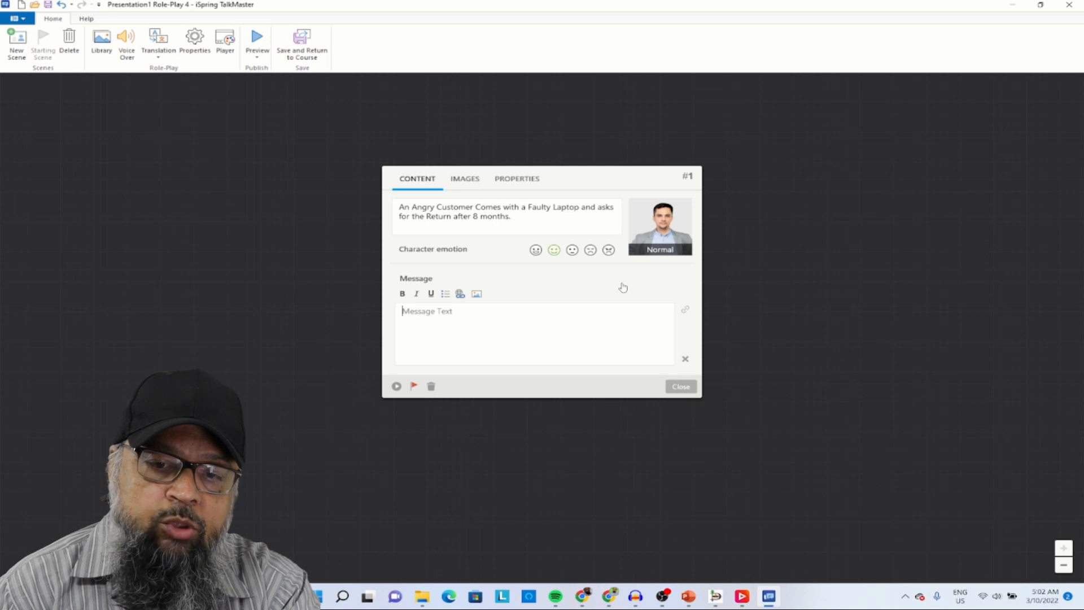
click(676, 388)
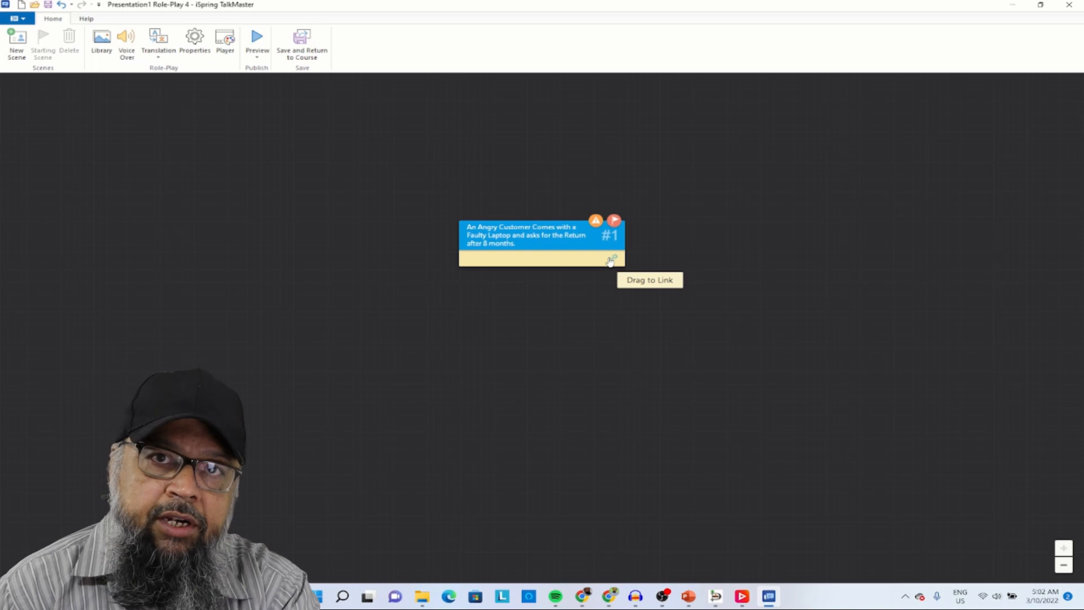
drag(611, 260, 550, 320)
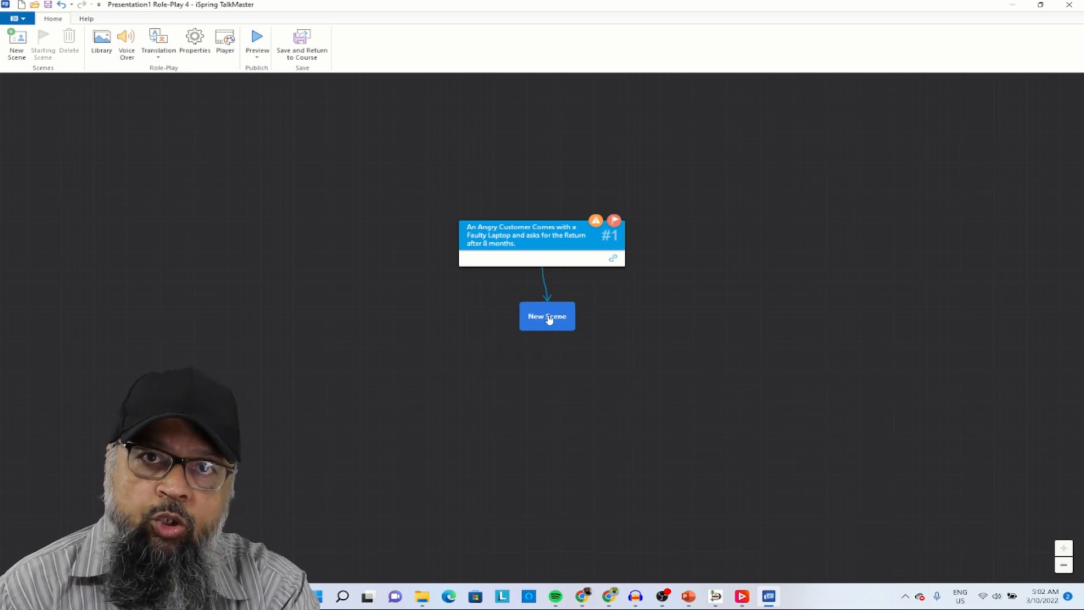
click(548, 318)
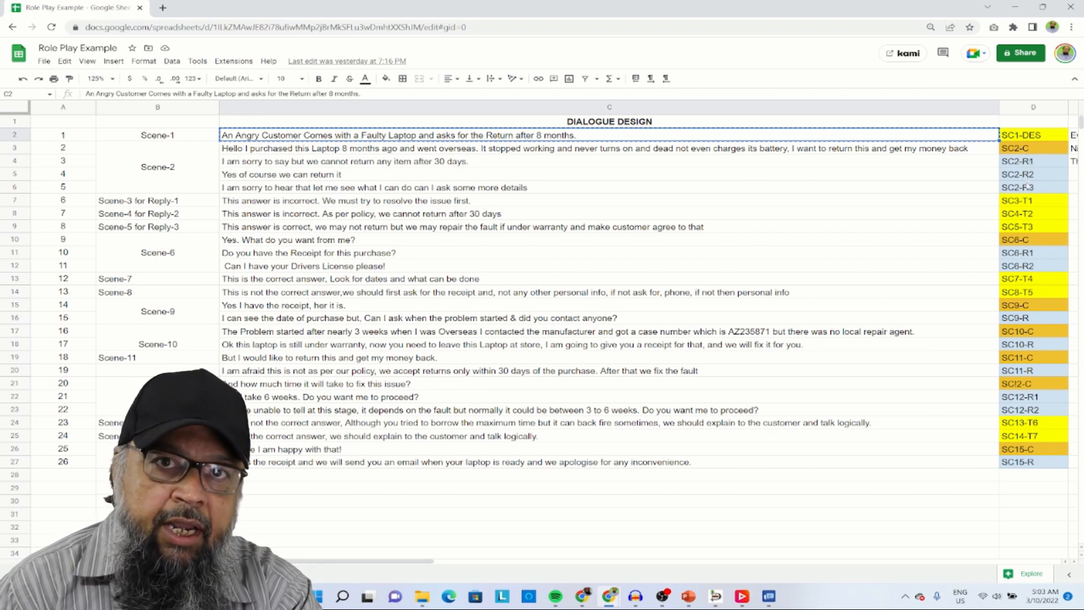
- Fill scene 2's character speech with the spreadsheet's SC2-C line beginning "Hello I purchased this Laptop 8 months ago"
click(496, 150)
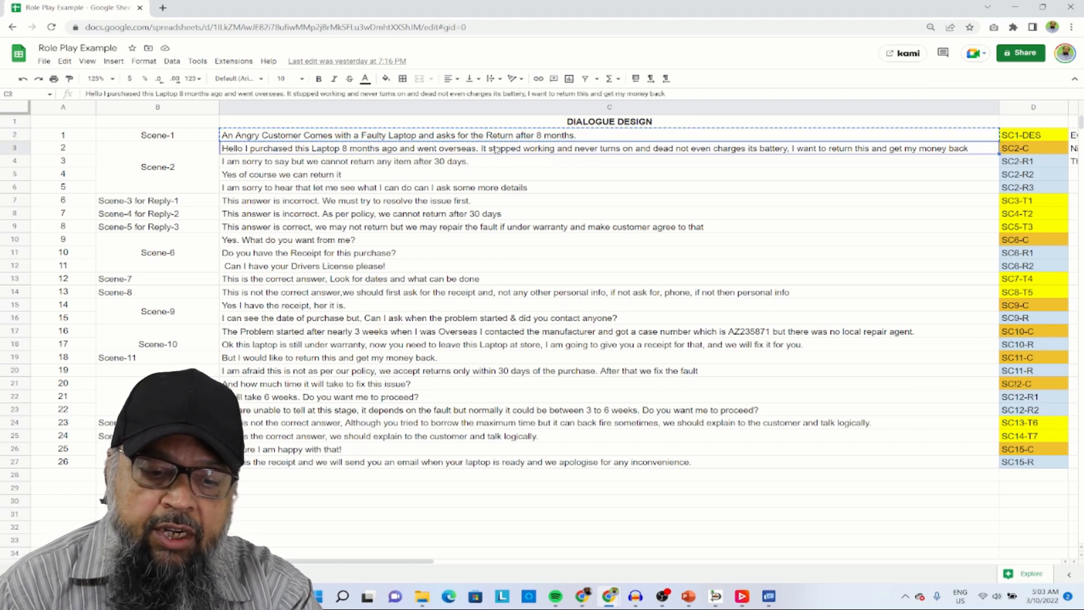
key(alt+Tab)
key(ctrl+v)
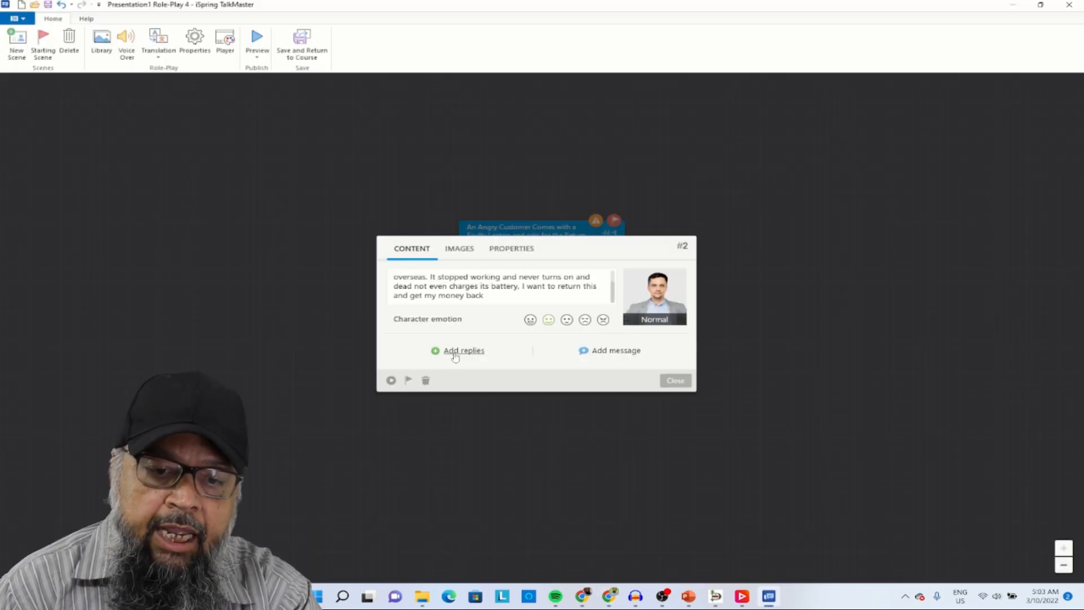
- Add reply options to scene 2 and fill the first with the spreadsheet's SC2-R1 line beginning "I am sorry to say"
click(455, 351)
key(alt+Tab)
click(459, 163)
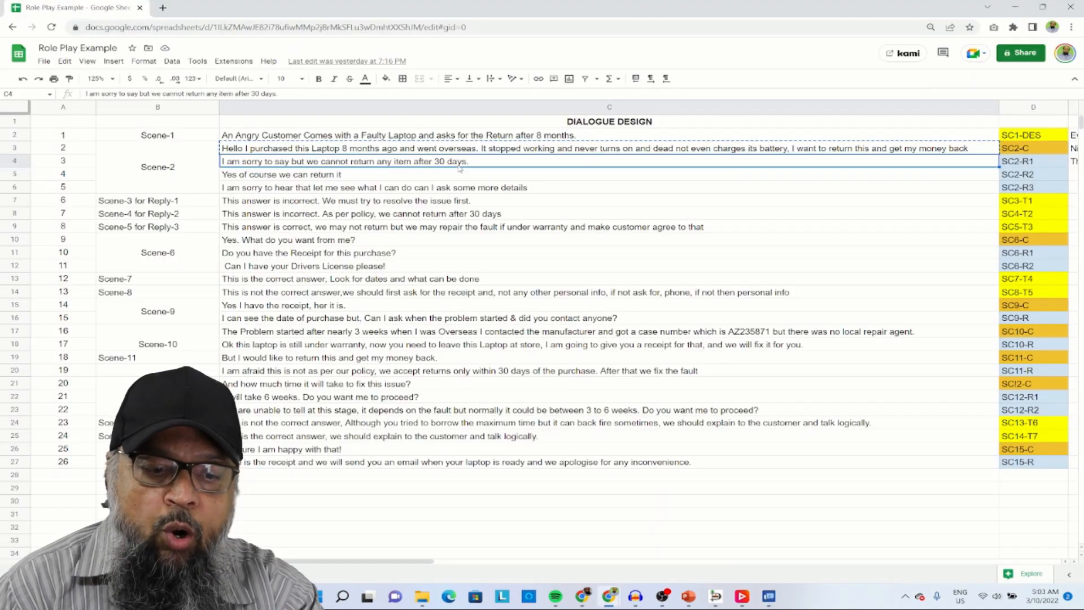
key(alt+Tab)
key(ctrl+v)
- Fill scene 2's second and third replies with the spreadsheet's SC2-R2 and SC2-R3 lines and close the scene
click(417, 380)
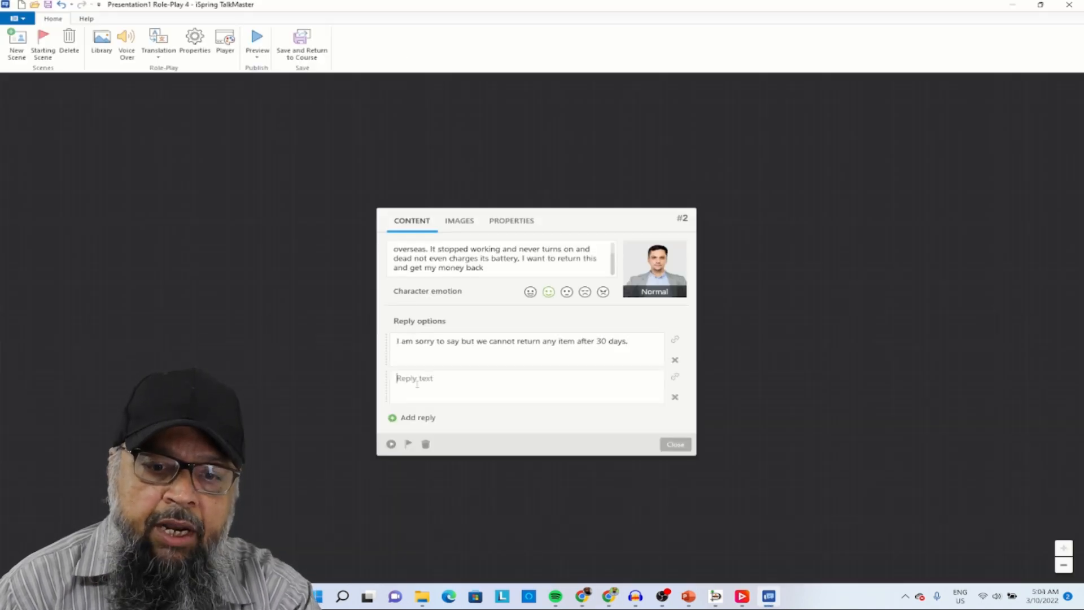
key(alt+Tab)
key(ctrl+c)
key(alt+Tab)
key(ctrl+v)
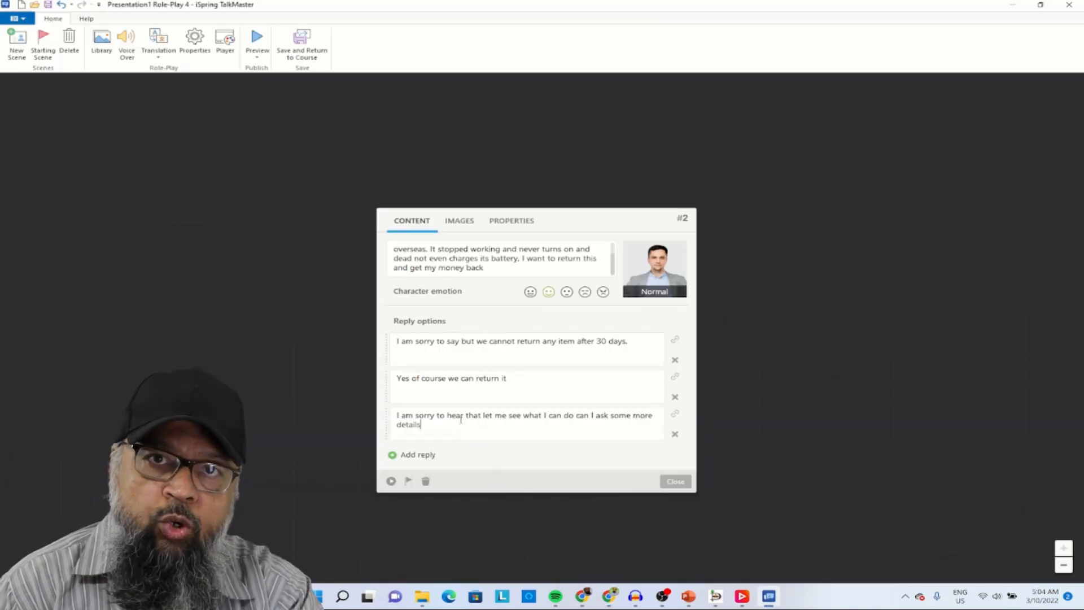
click(667, 482)
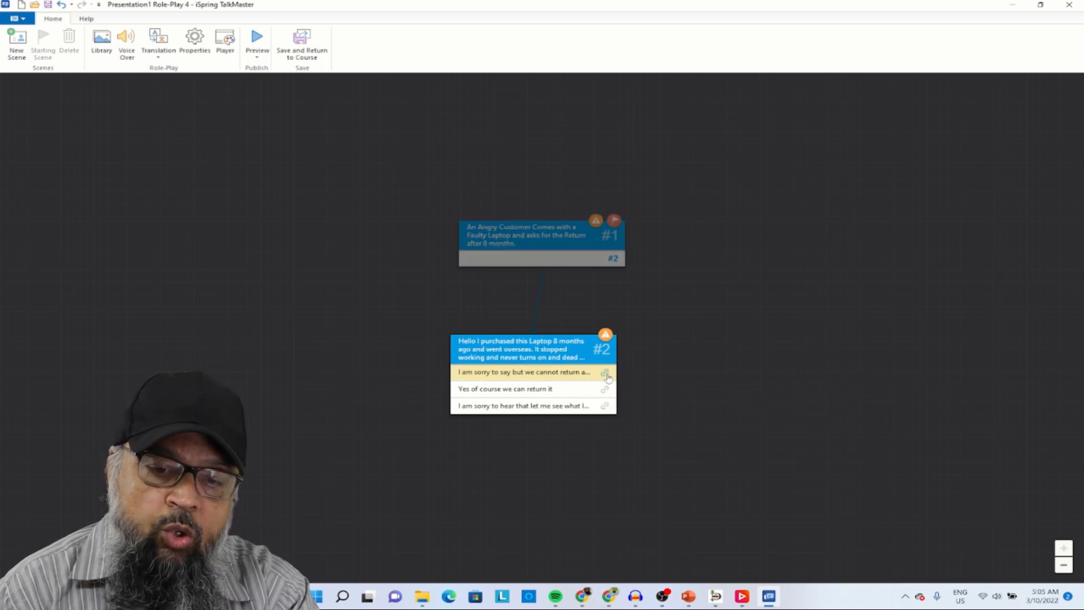
- Link scene 2's first reply to a new scene on its right and select the spreadsheet's SC3-T1 line
drag(605, 375, 810, 386)
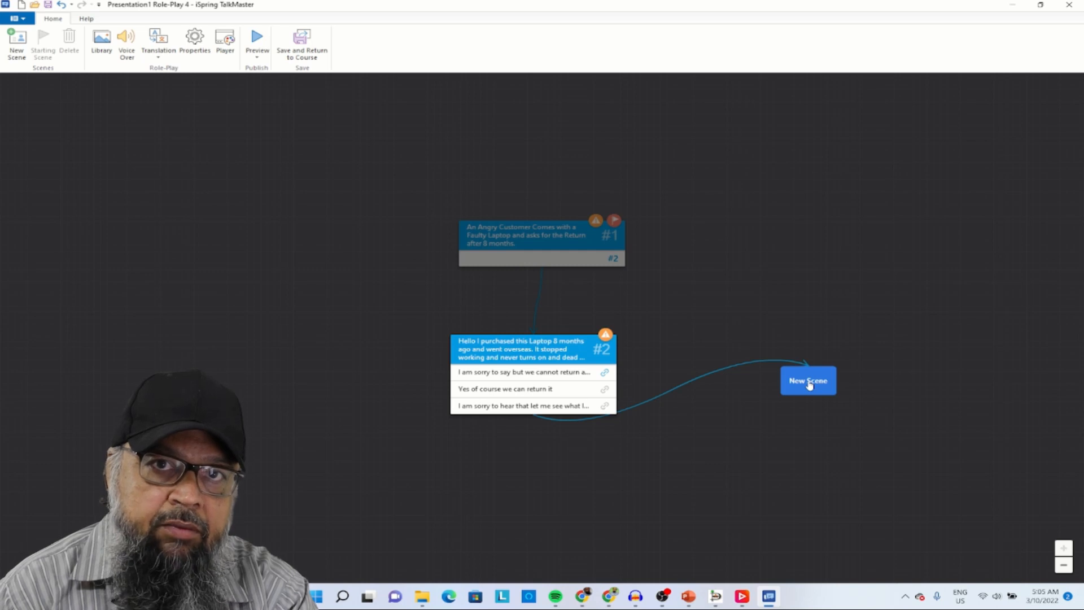
click(809, 381)
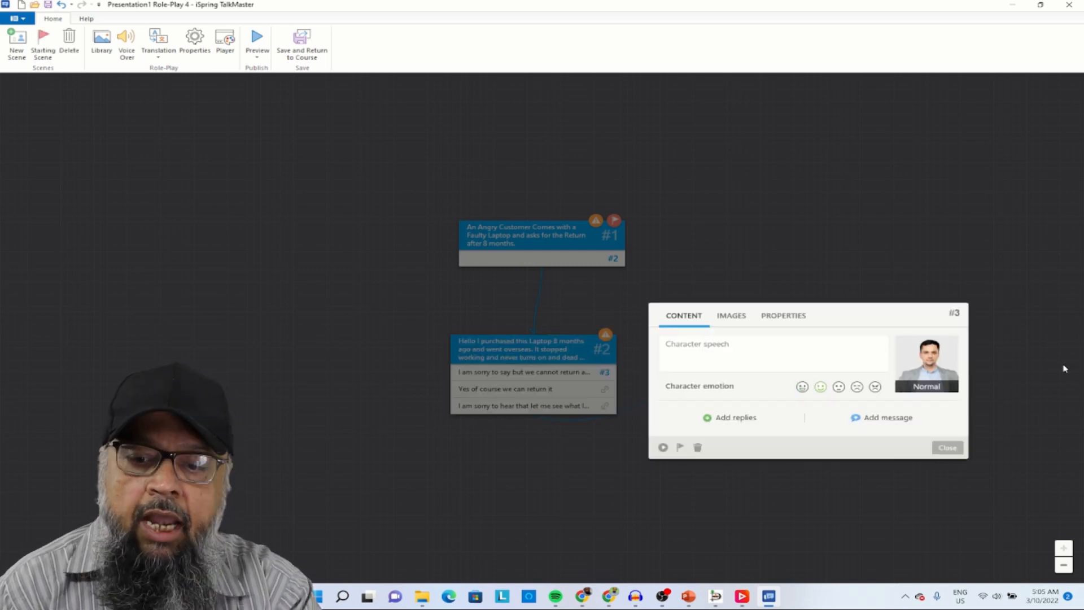
key(alt+Tab)
click(241, 204)
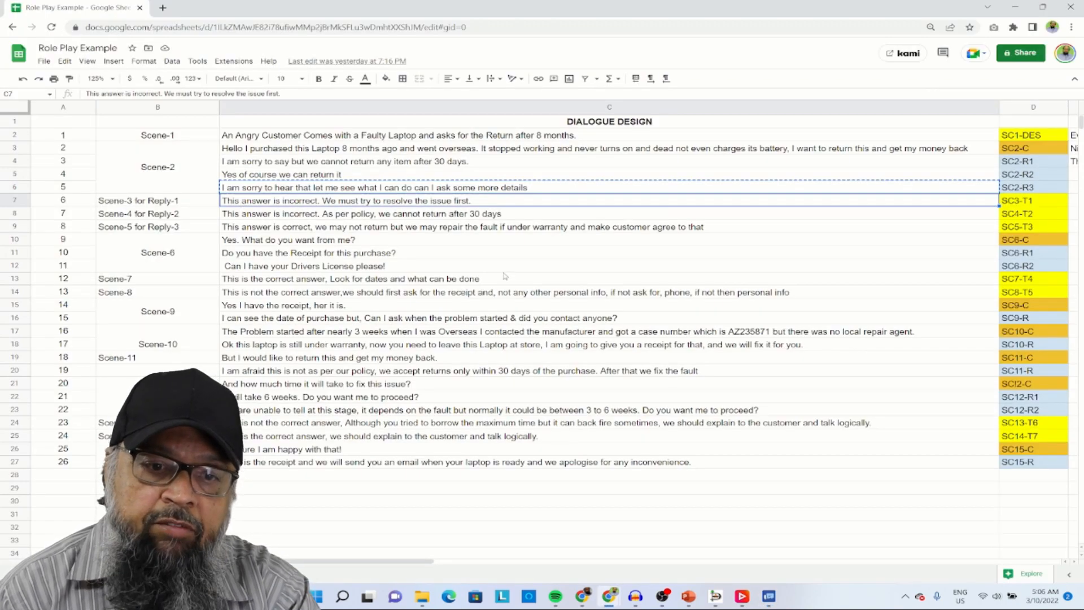
key(alt+Tab)
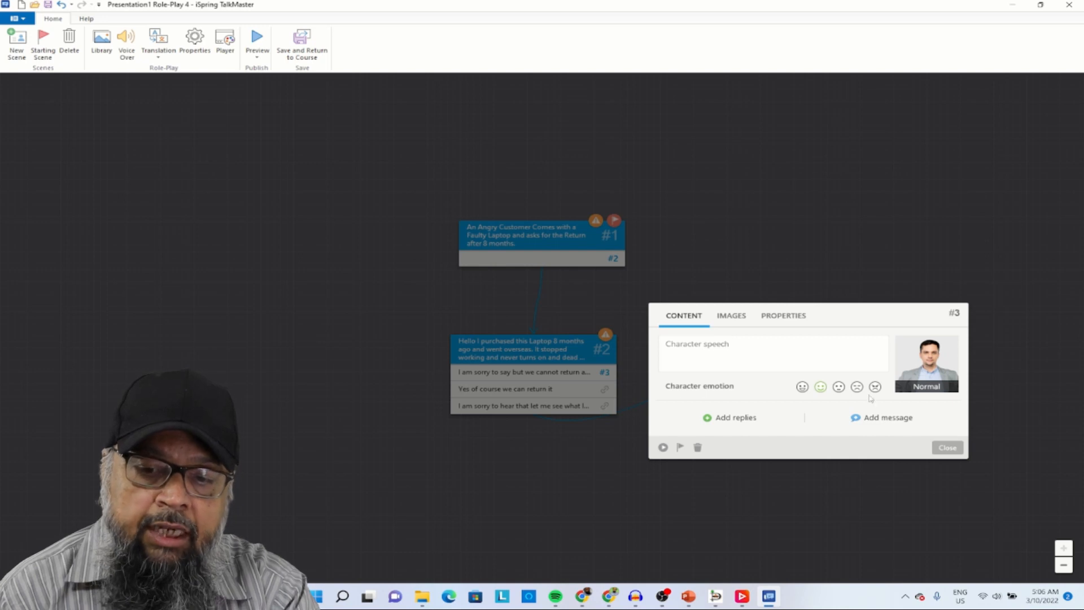
- Add a message without text to scene 3 and link it back to scene 1
click(879, 421)
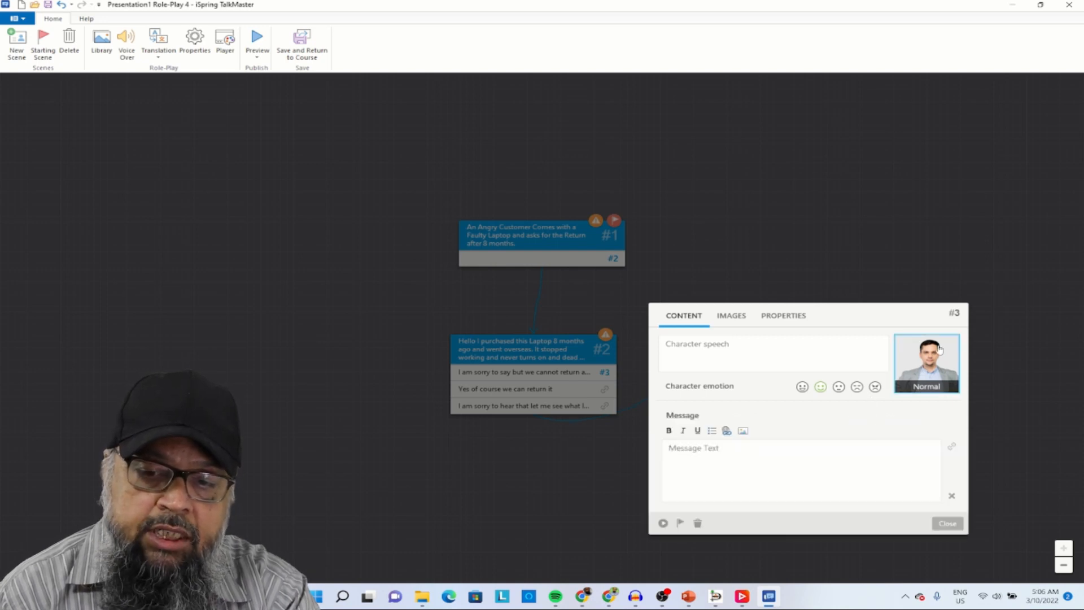
click(947, 520)
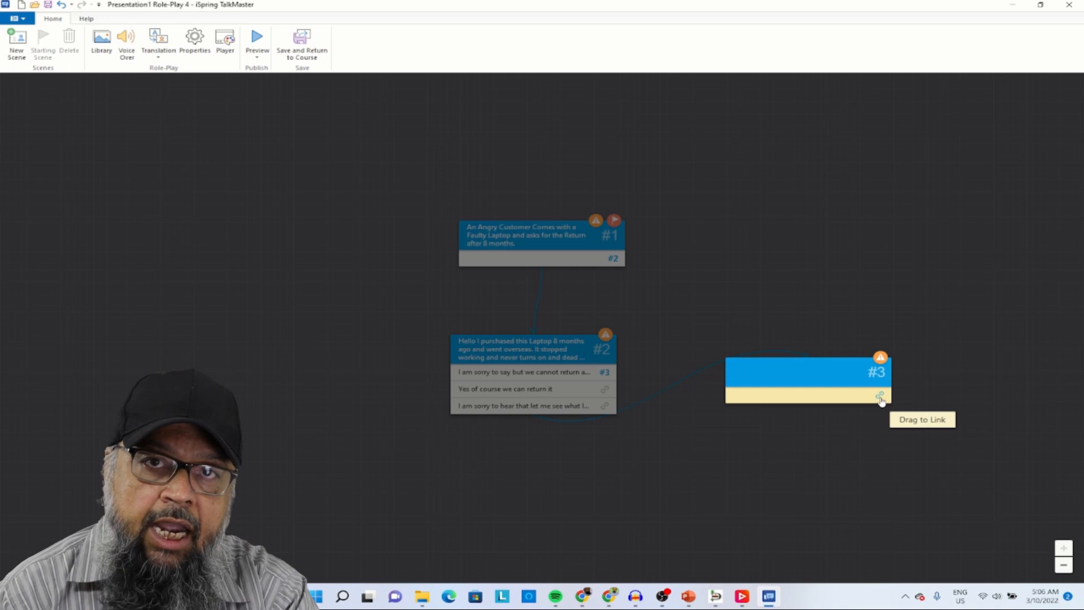
drag(881, 399, 535, 244)
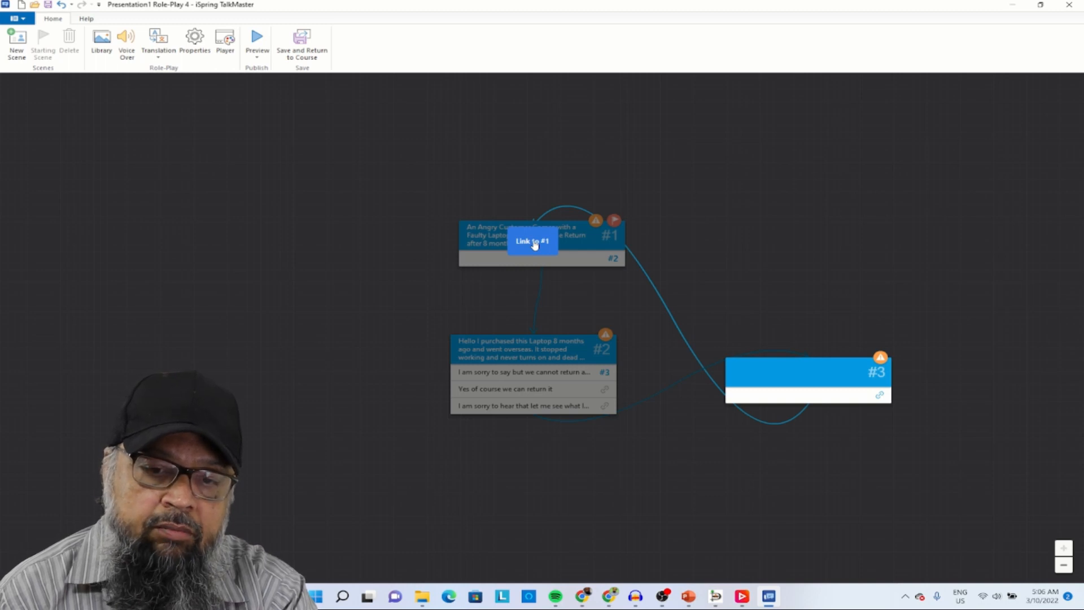
drag(534, 244, 534, 244)
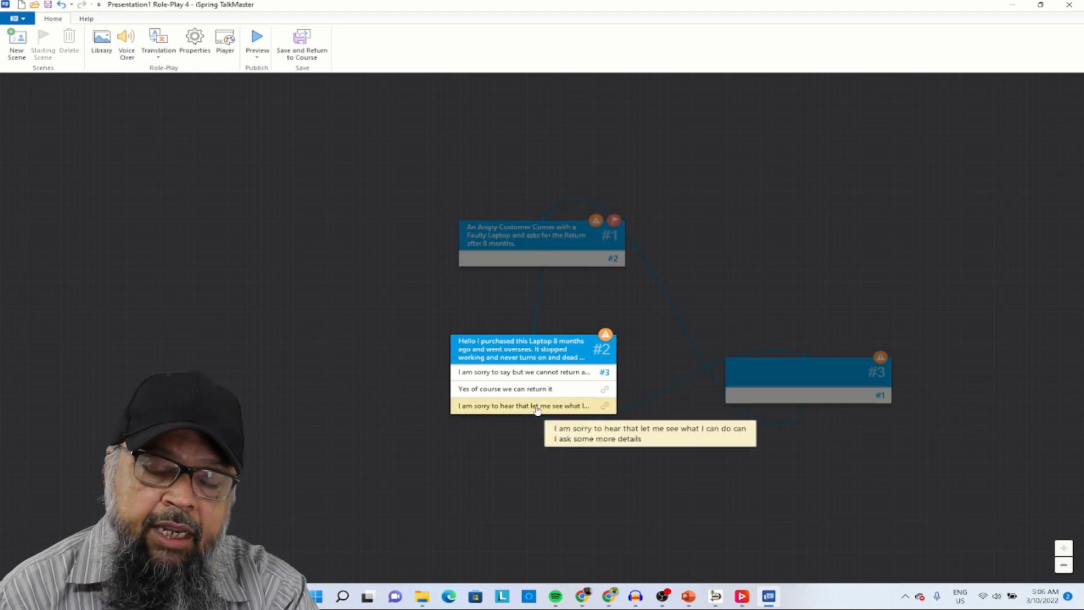
drag(604, 406, 516, 489)
click(515, 488)
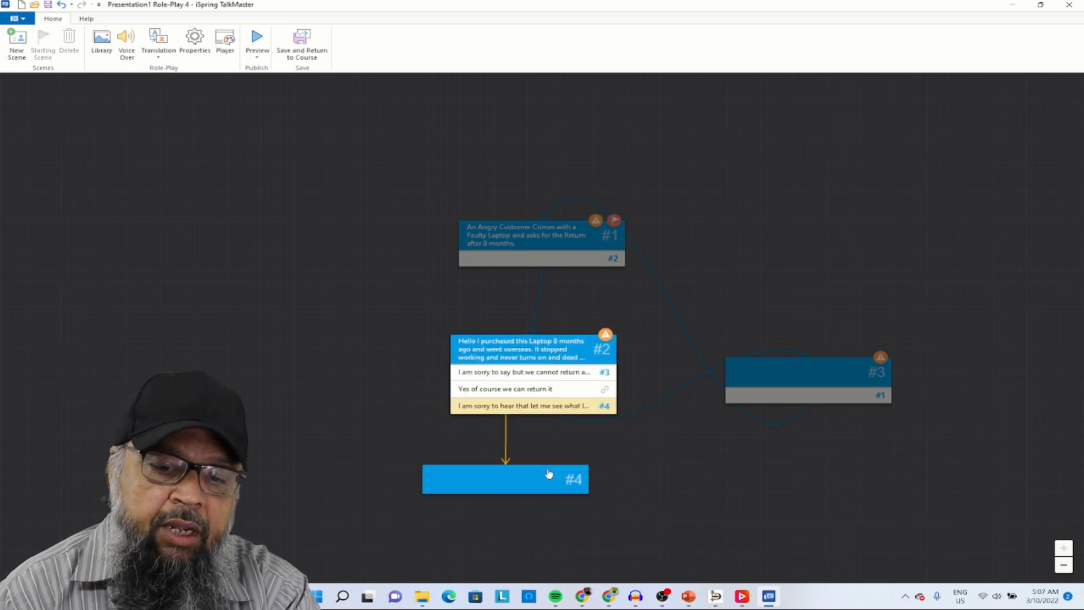
drag(549, 475, 566, 473)
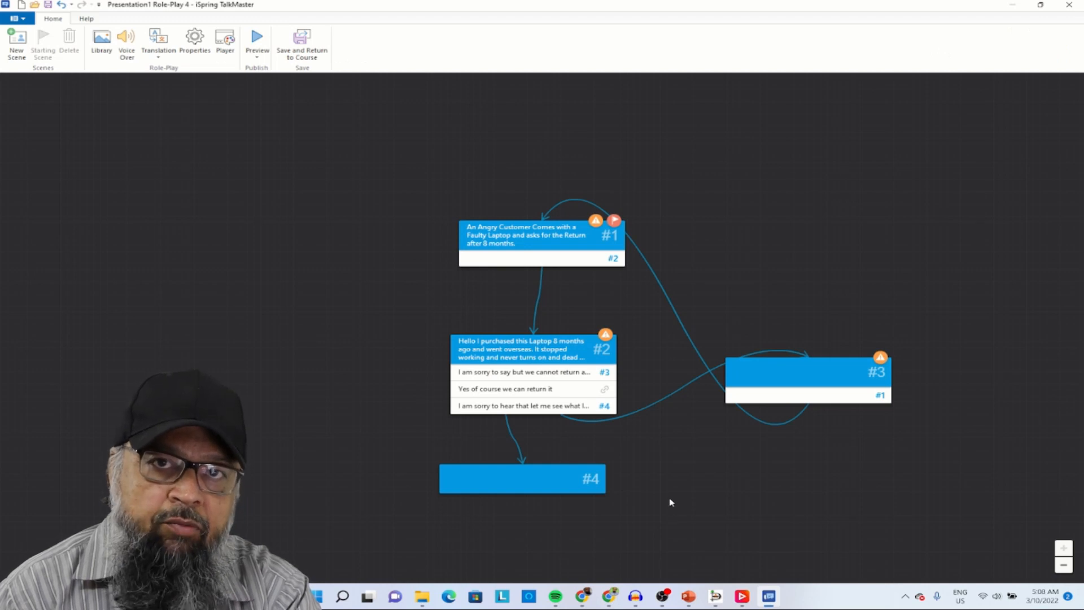
right_click(598, 476)
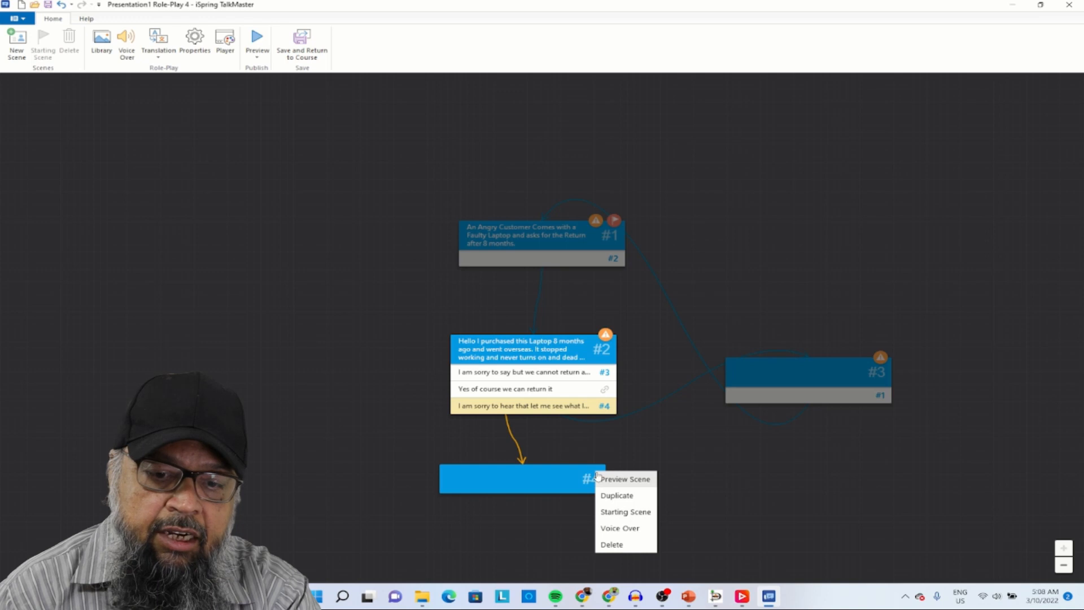
click(613, 545)
- Link scene 2's second reply to a new scene on its left with an empty message, and its third reply to a new scene below
drag(608, 393, 305, 376)
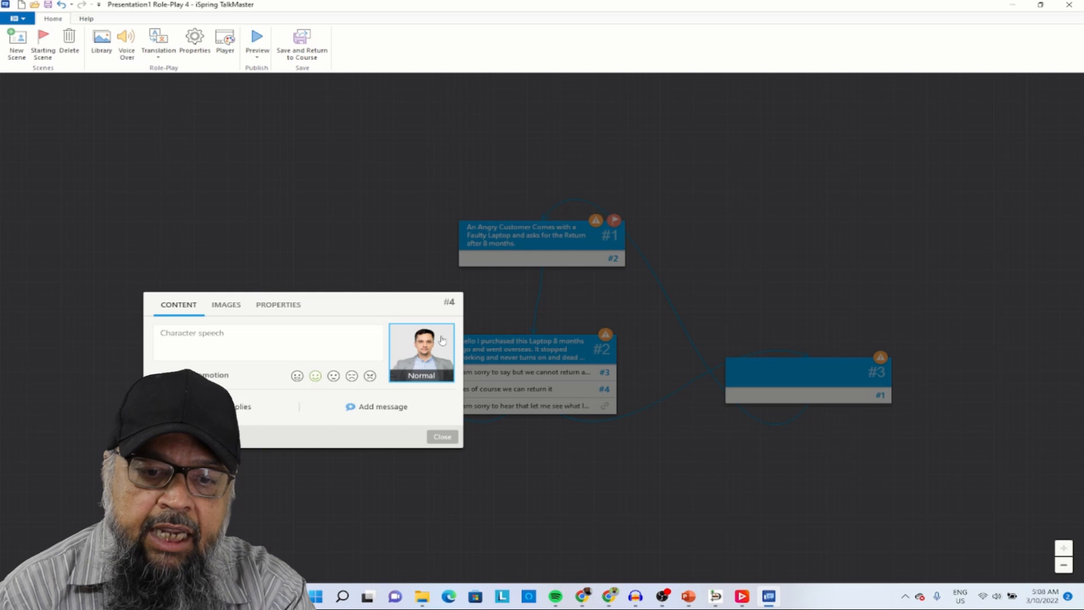
click(442, 436)
drag(608, 408, 525, 485)
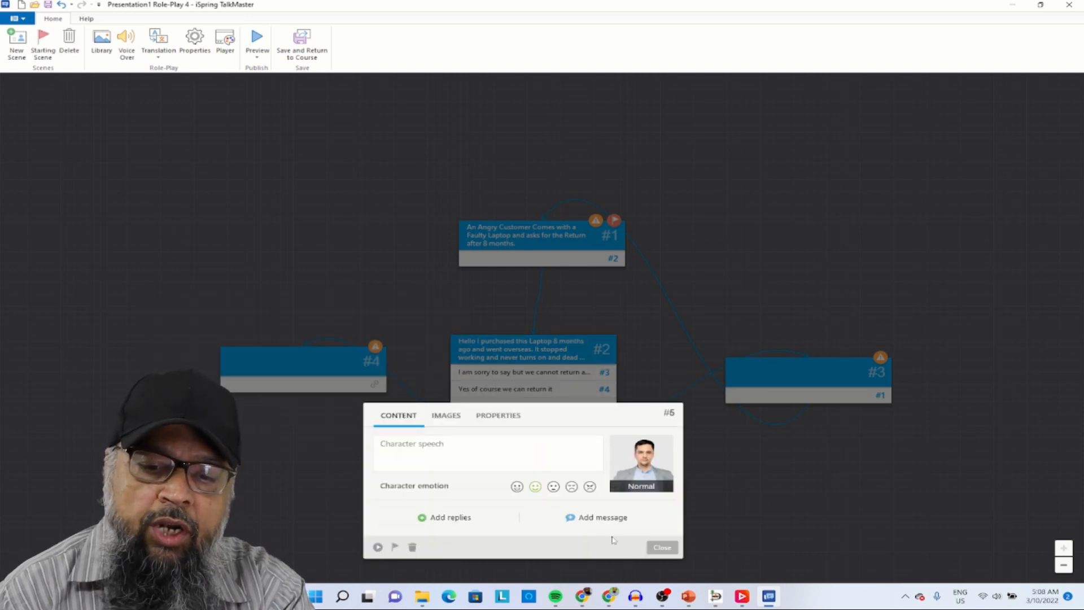
click(661, 546)
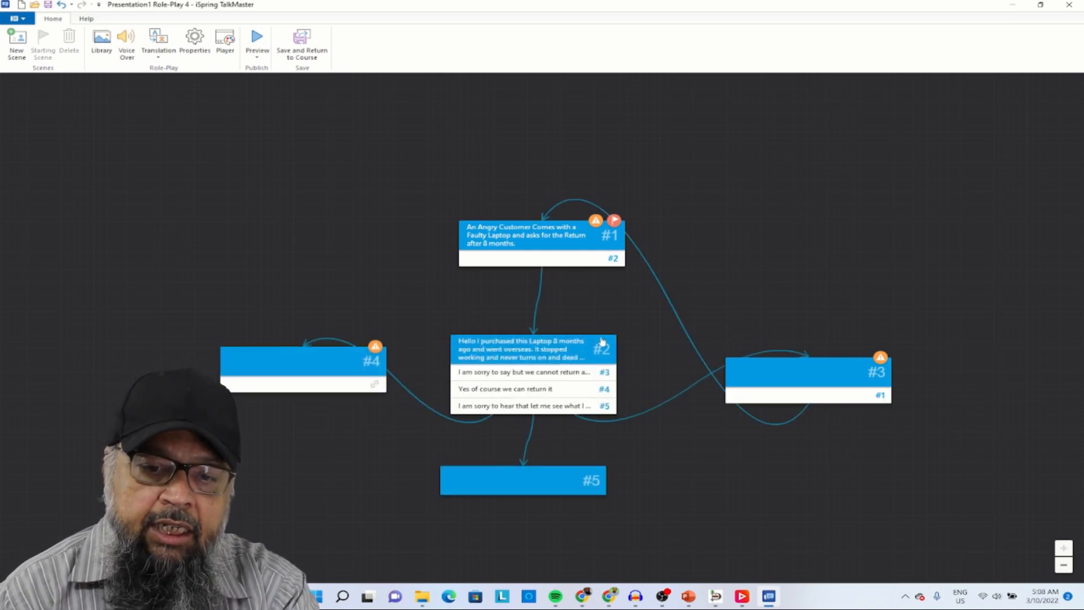
- Open voice-over mode for scene 2 and import the SC2-C audio file from the Audios folder for the character's speech
double_click(537, 381)
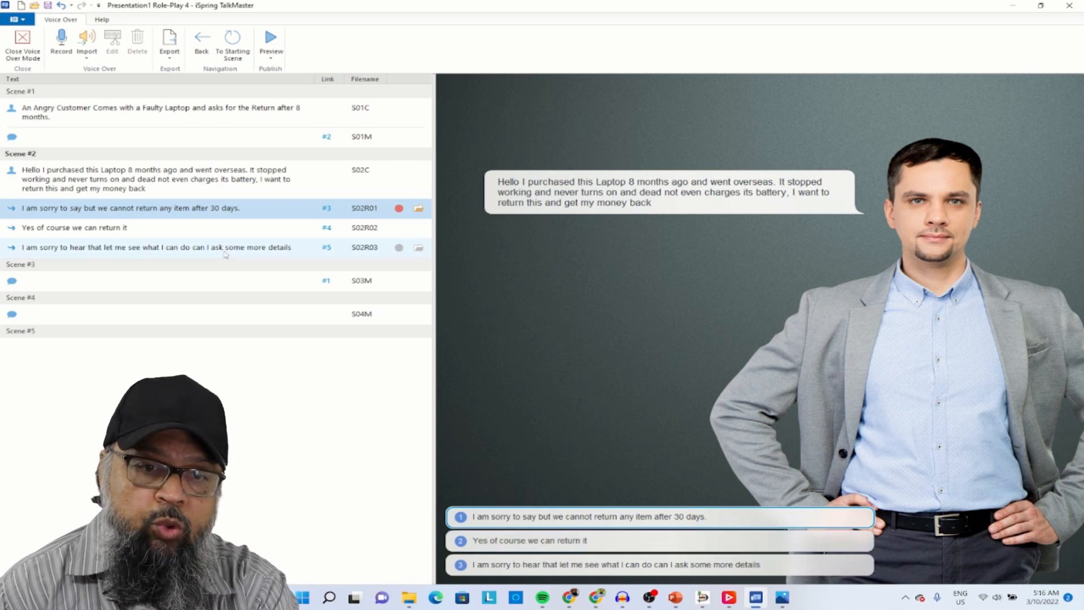
click(165, 181)
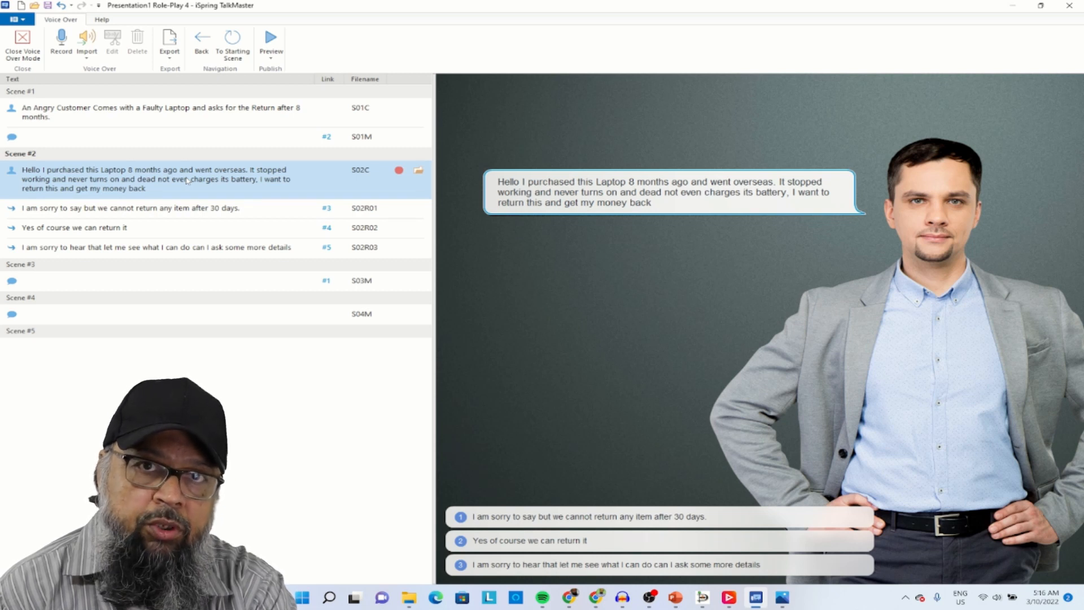
click(419, 170)
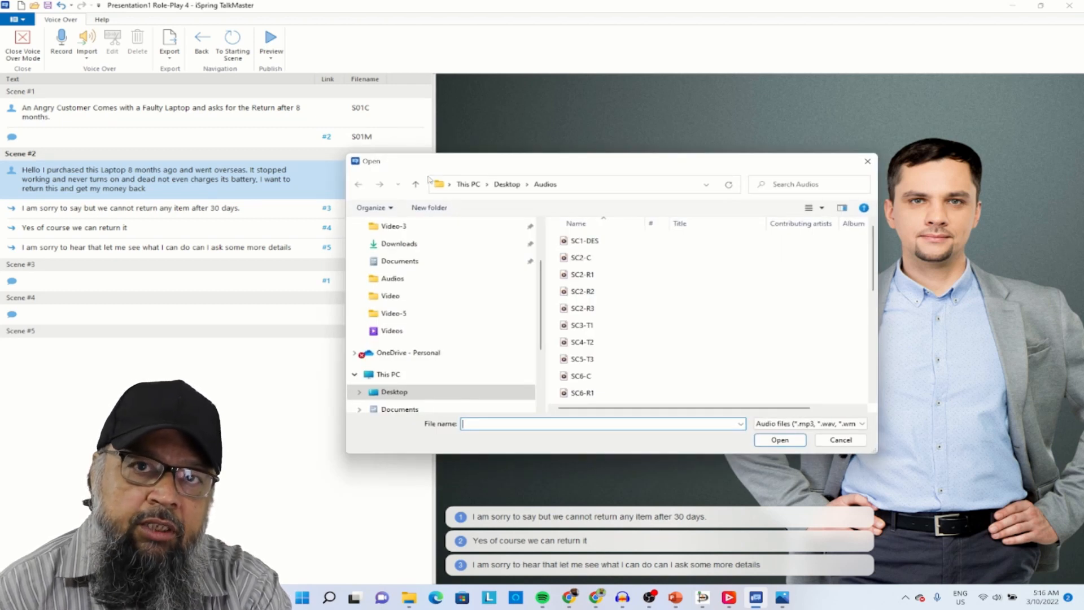
click(582, 260)
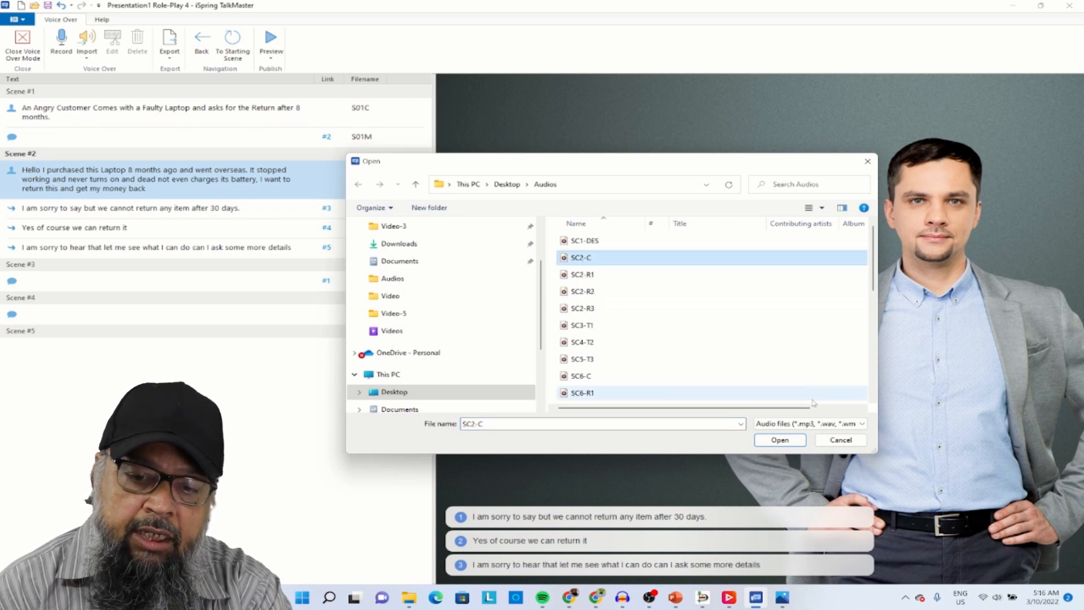
click(780, 440)
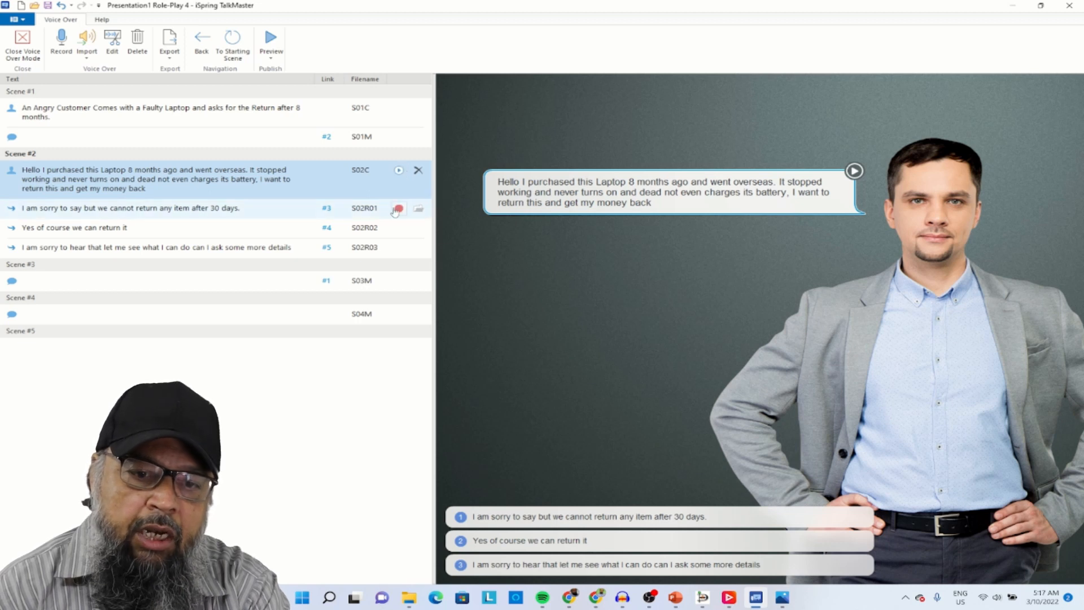
- Import the SC2-R1 audio file for scene 2's first reply and play it back
click(419, 211)
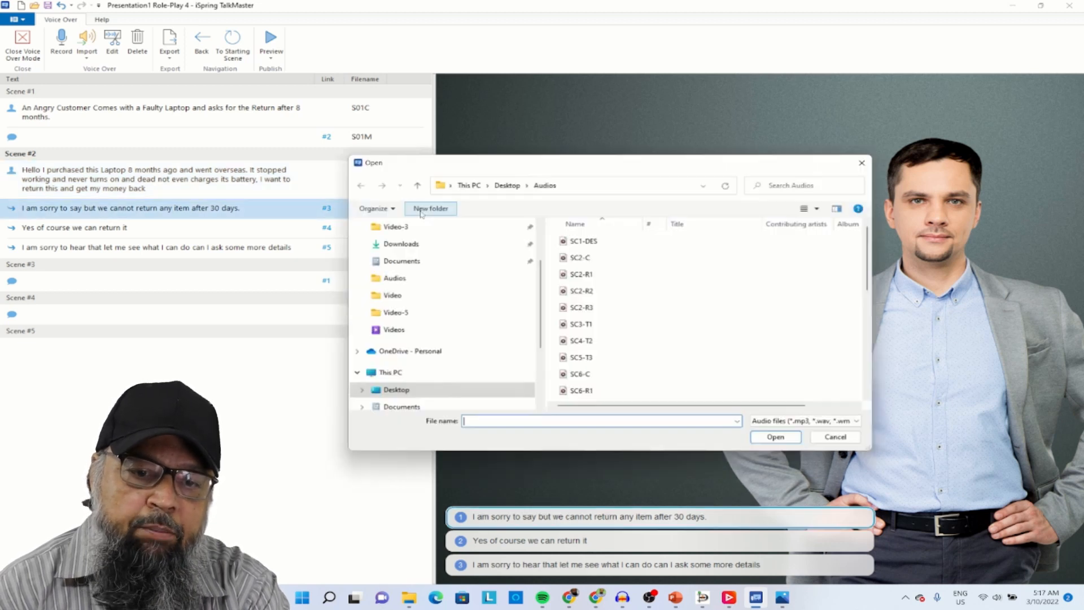
click(583, 274)
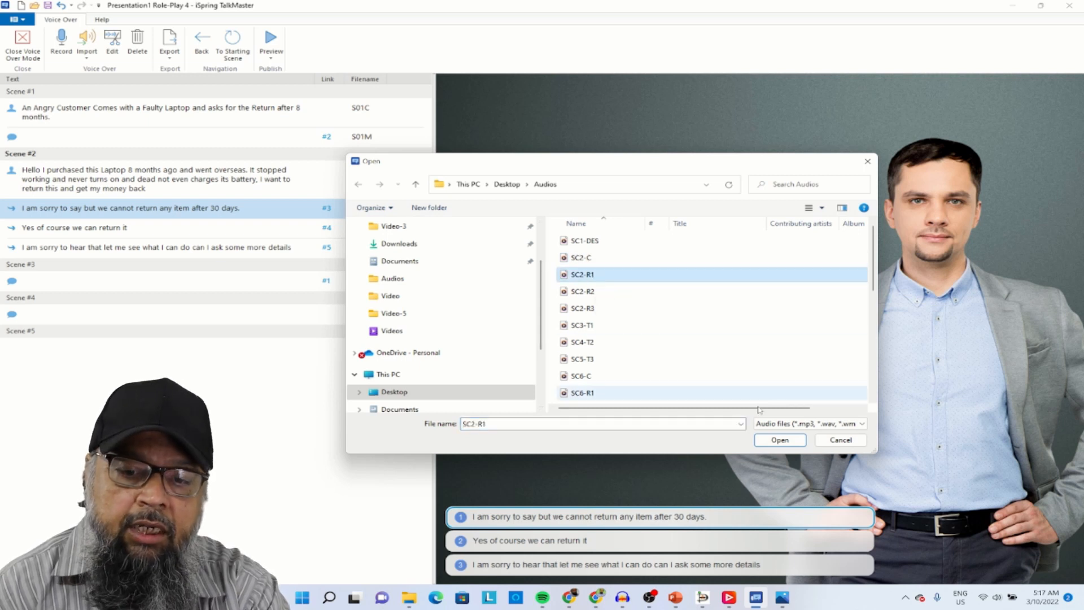
click(779, 440)
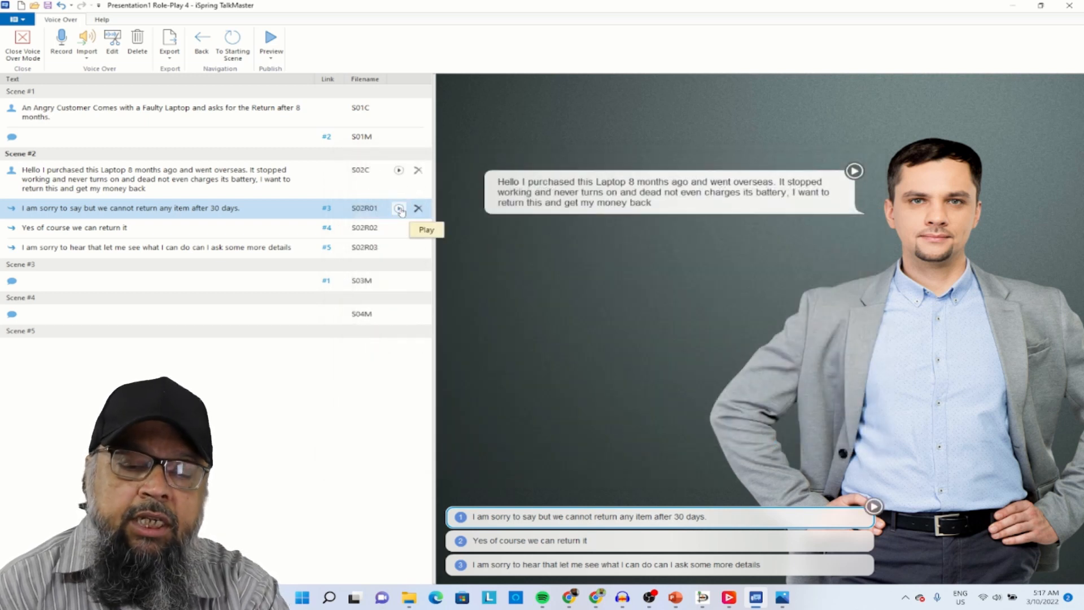
click(400, 208)
click(400, 209)
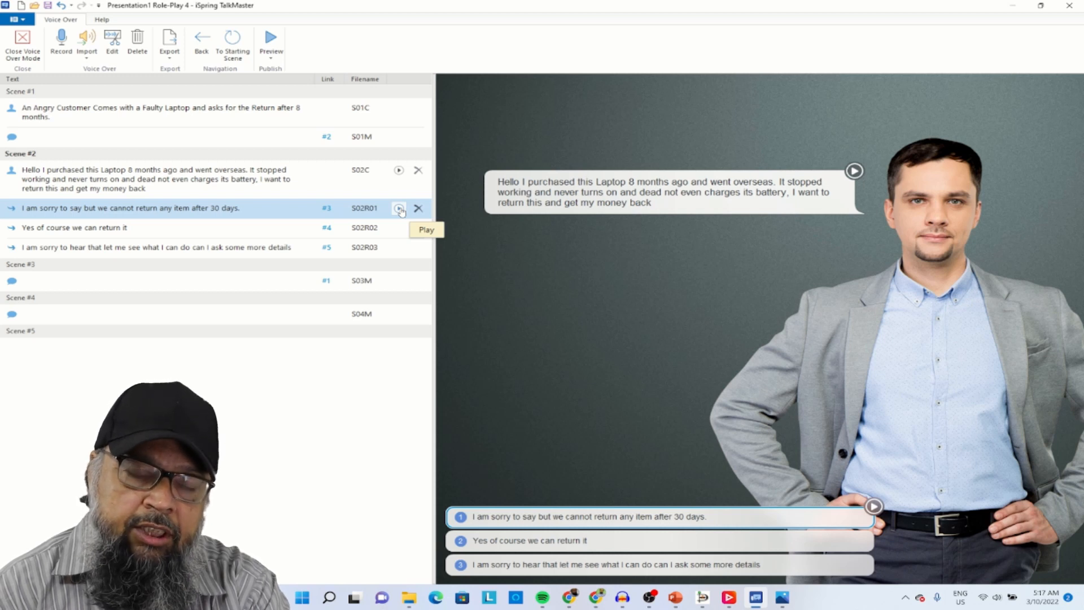
- Close voice-over mode, save the role-play back to the PowerPoint course, and open slide 2's role-play for editing
click(23, 28)
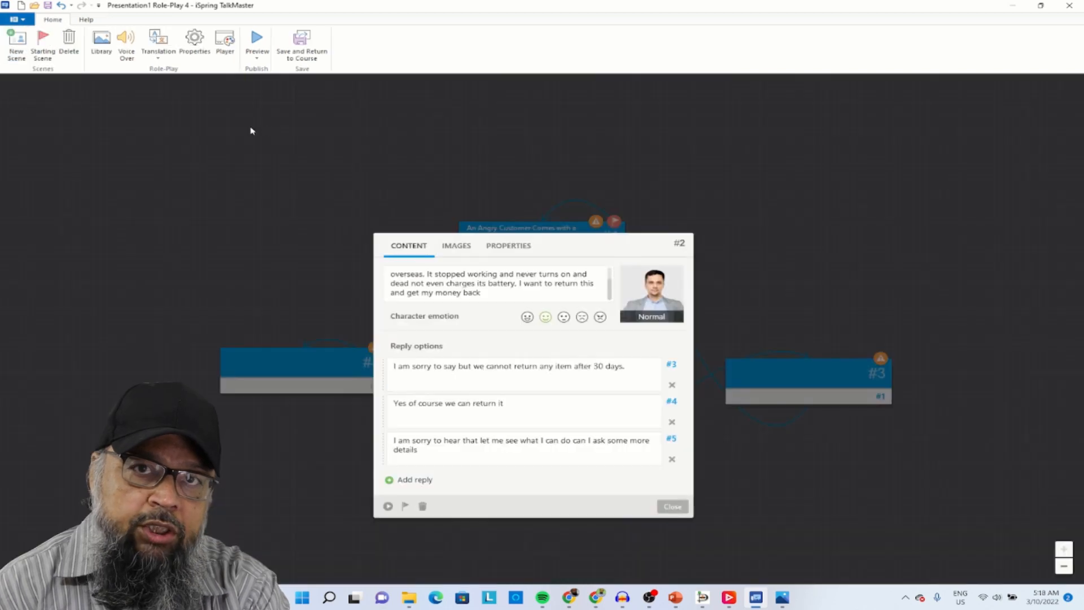
click(312, 58)
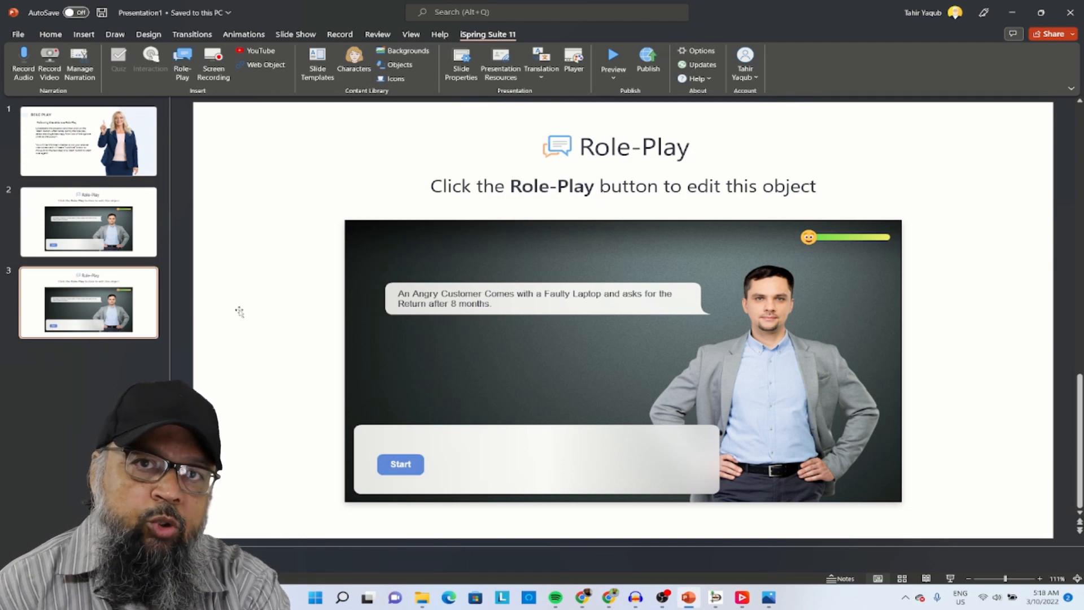
click(80, 227)
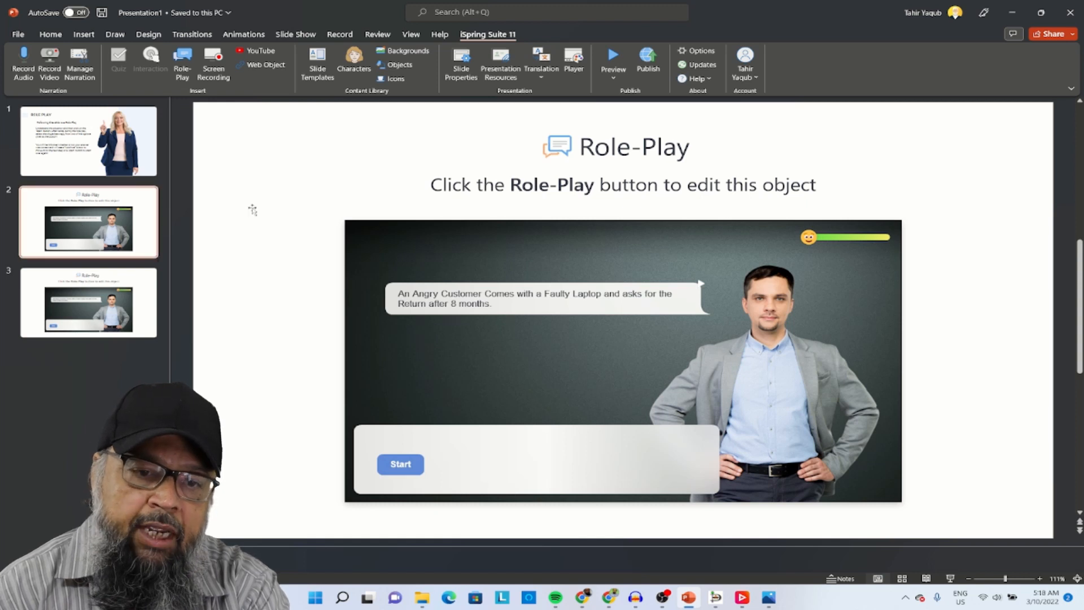
click(188, 57)
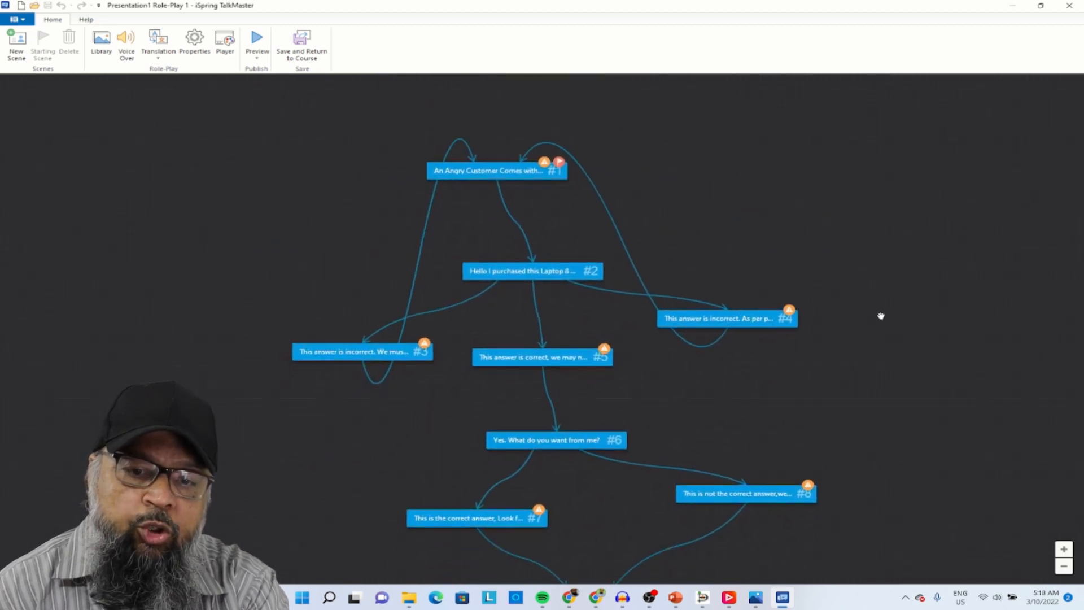
- Examine the completed role-play's scenes and branching links from scene 1 down to scene 15
scroll(678, 200, up, 1)
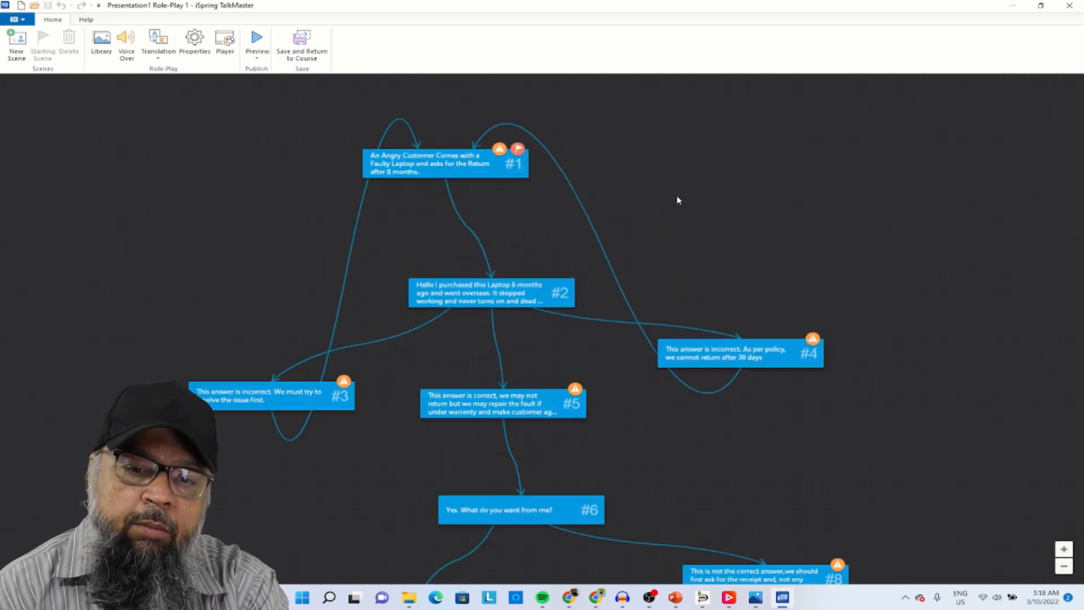
drag(677, 198, 697, 131)
drag(760, 384, 746, 212)
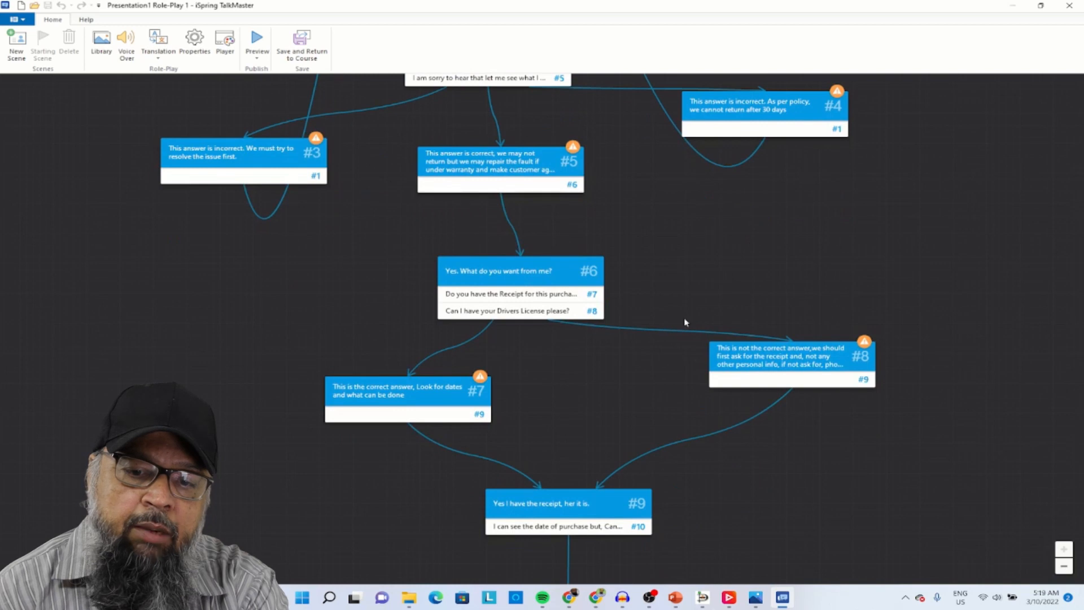
scroll(757, 494, down, 5)
scroll(807, 326, down, 1)
drag(806, 325, 791, 194)
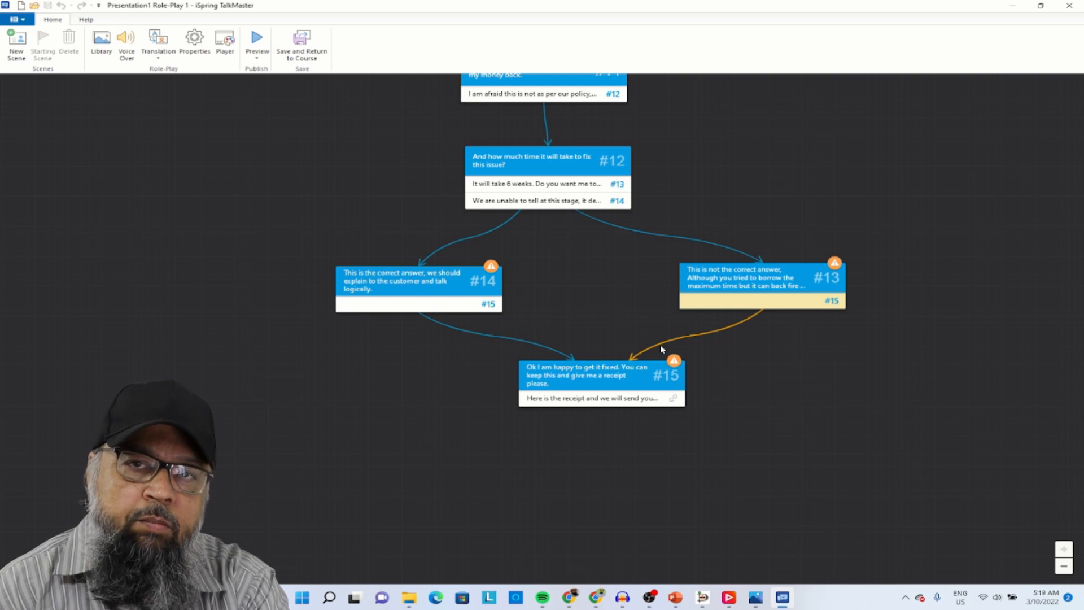
drag(955, 206, 852, 414)
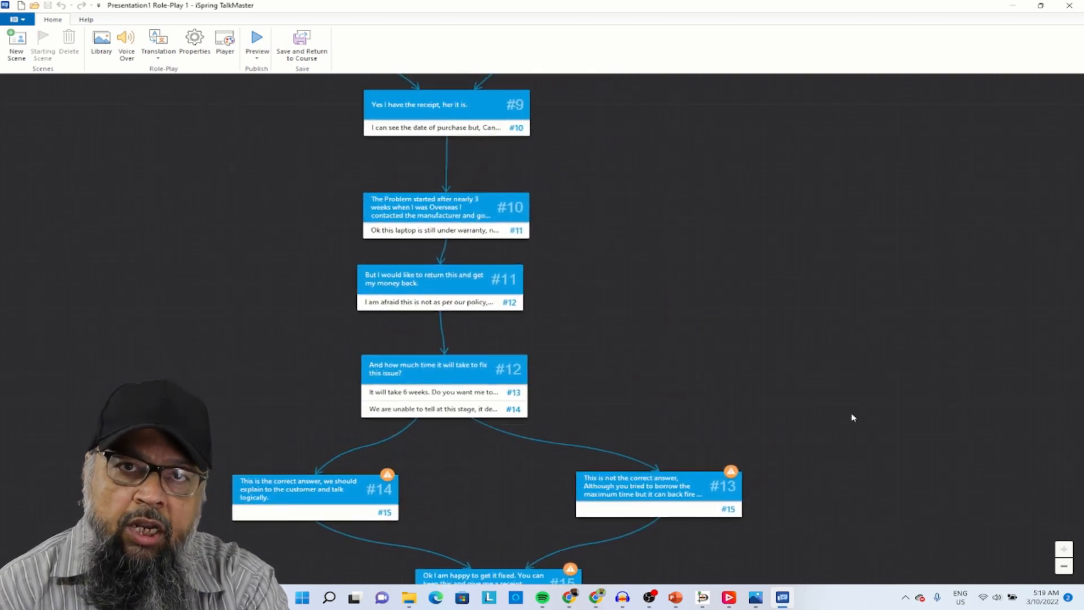